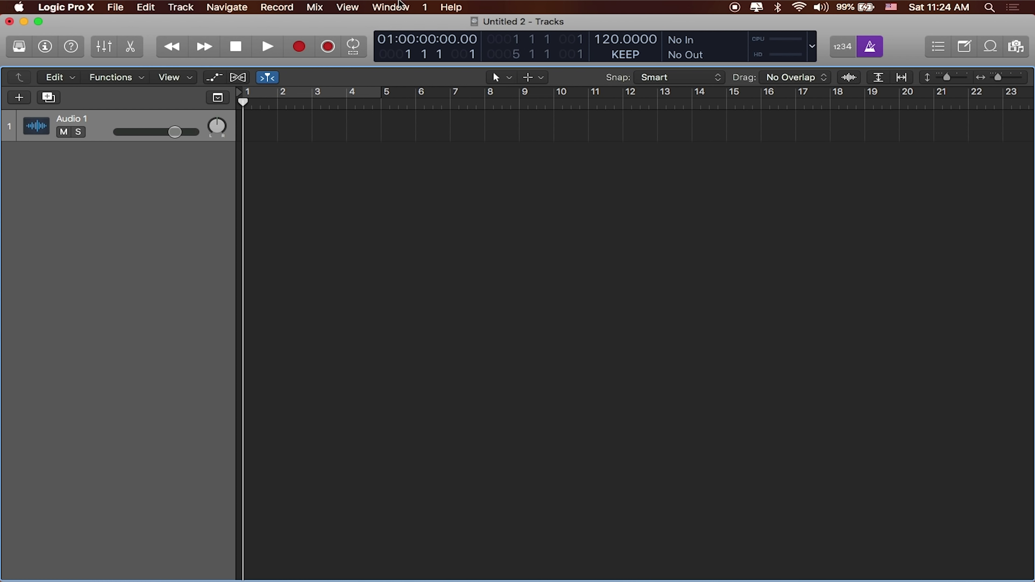
Check the Advanced preferences in Logic's settings, then close the preferences.
click(79, 12)
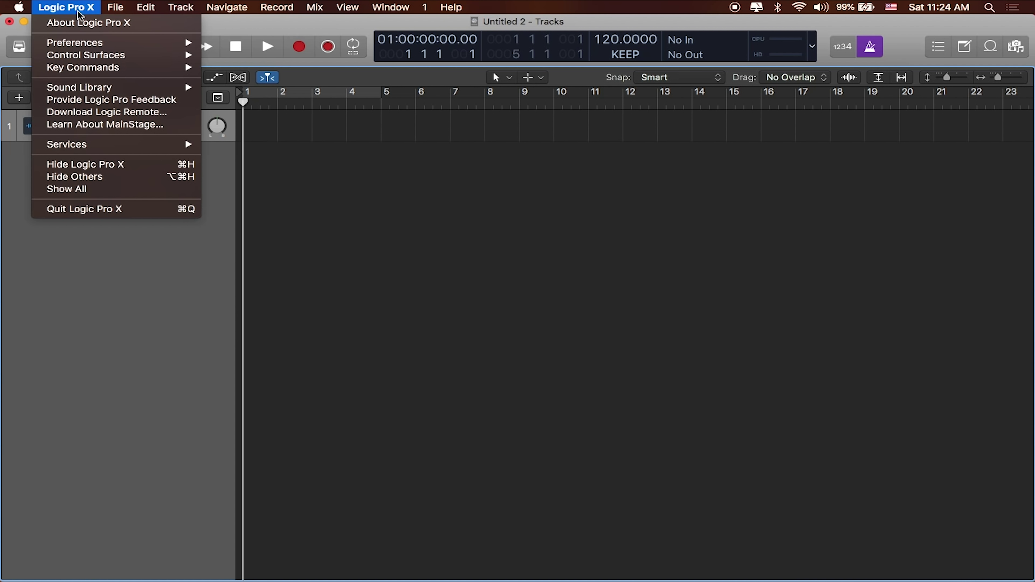
mouse_move(83, 46)
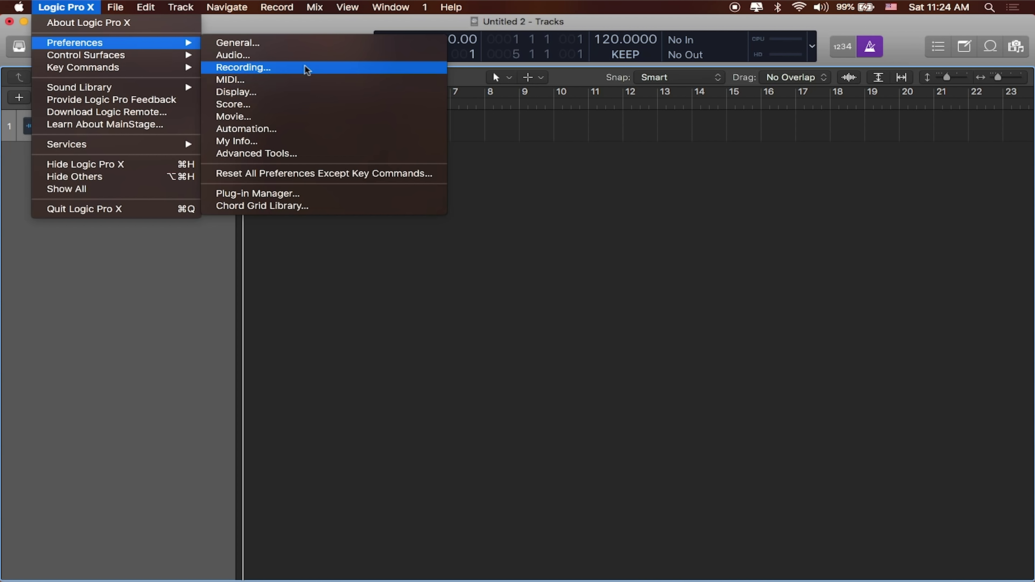
click(299, 158)
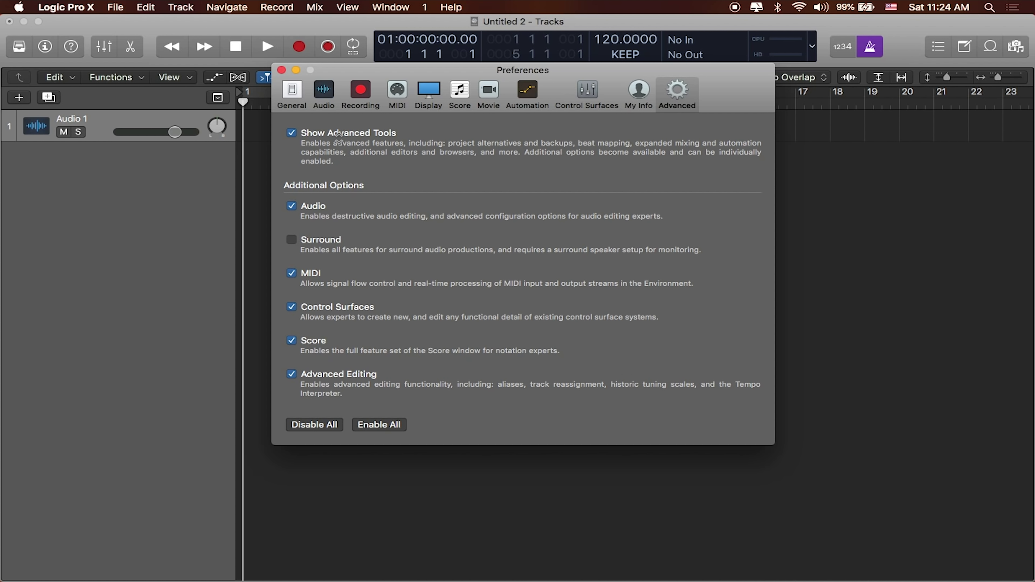
click(282, 69)
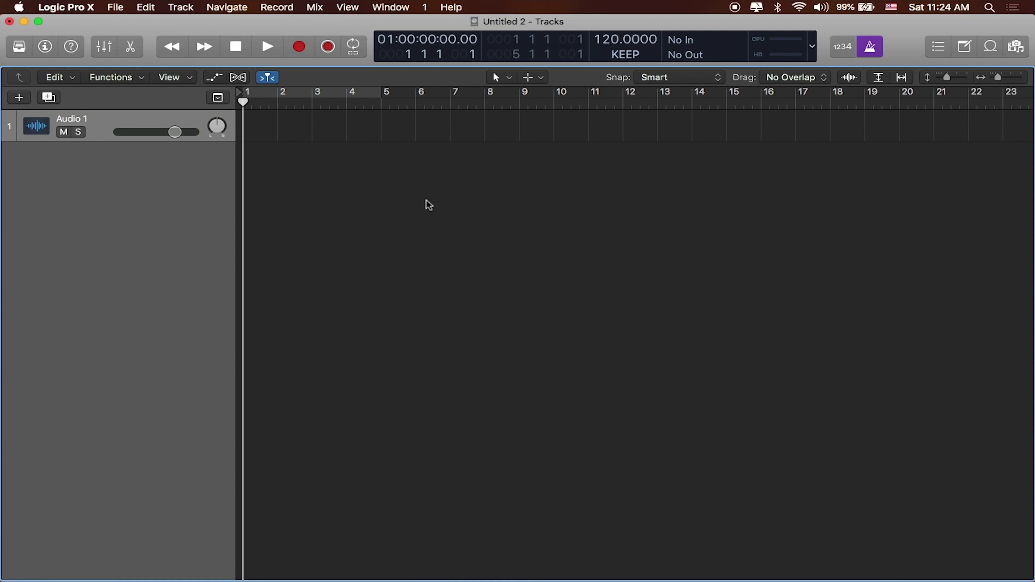
Show the Browser and navigate into DRIVE_TWO > Church > BackTrax.
key(f)
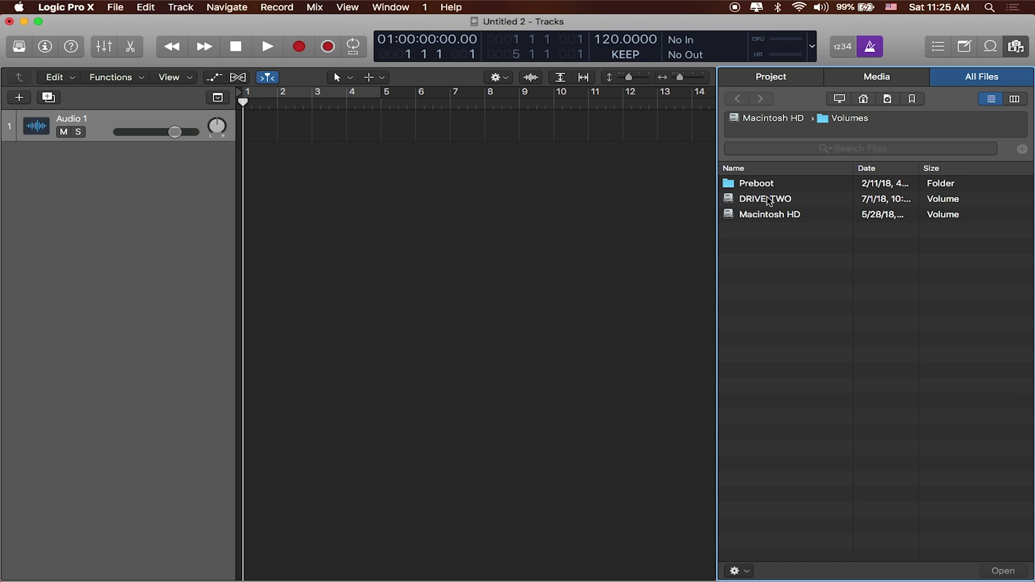
double_click(768, 200)
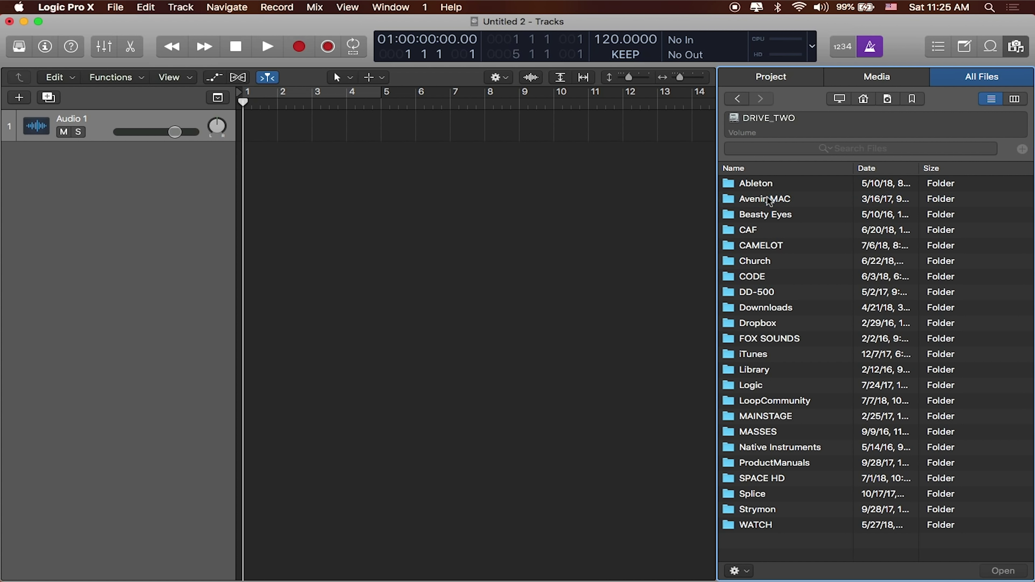
double_click(752, 262)
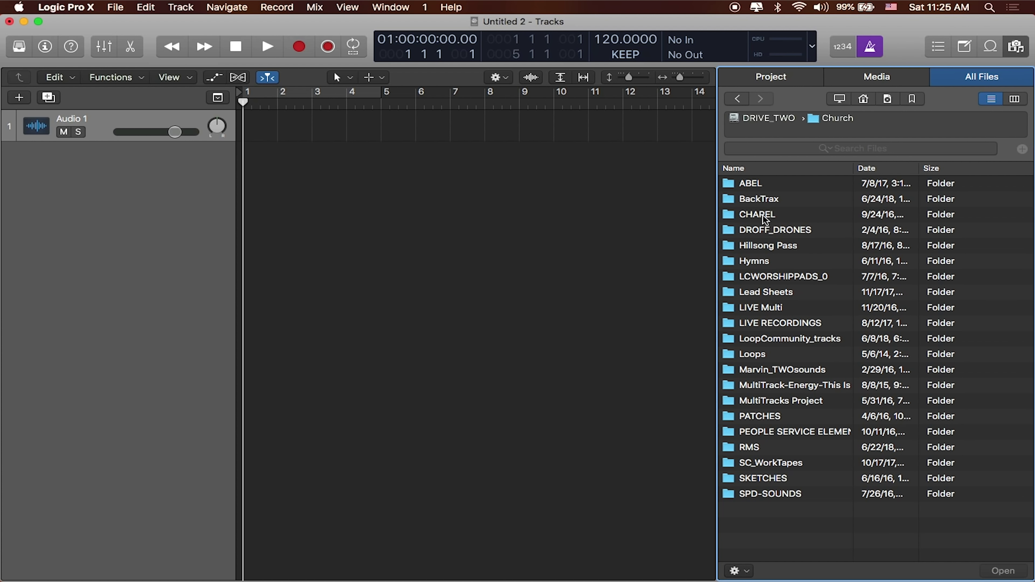
double_click(766, 202)
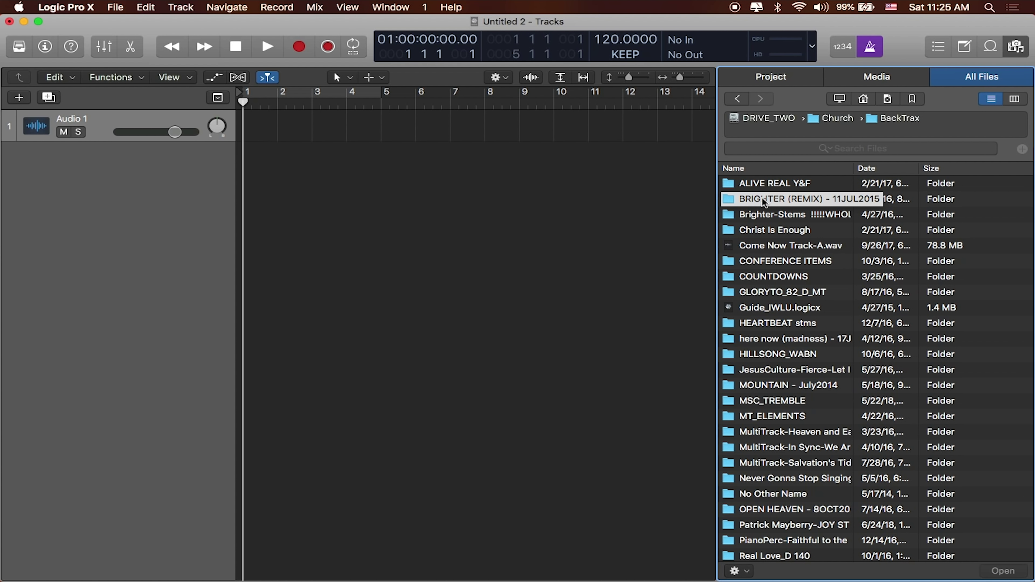
Bookmark BRIGHTER (REMIX), open the bookmarked JOY STEMS folder and select Stems Joy Of The Lord.
right_click(765, 203)
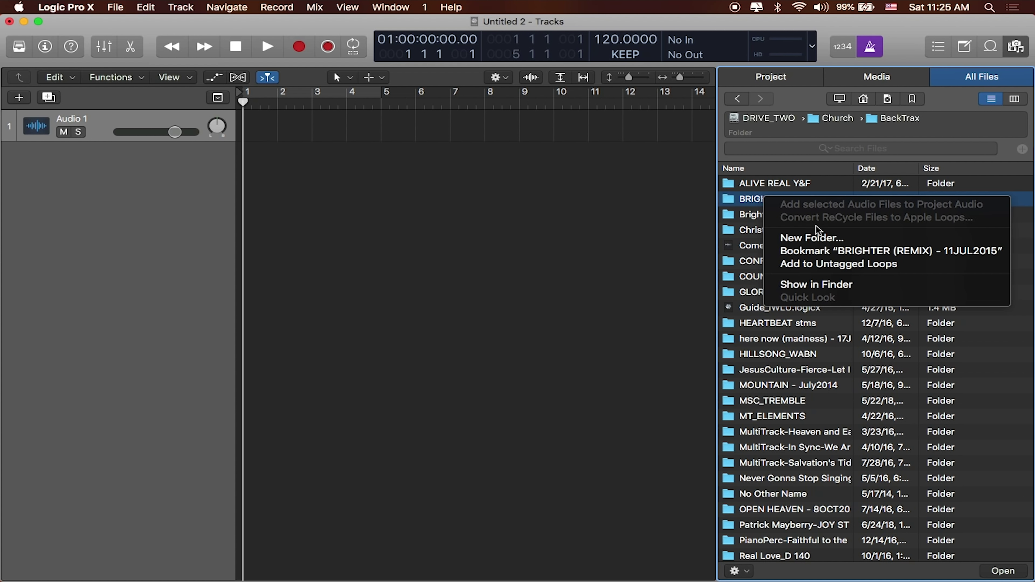
click(828, 255)
click(913, 99)
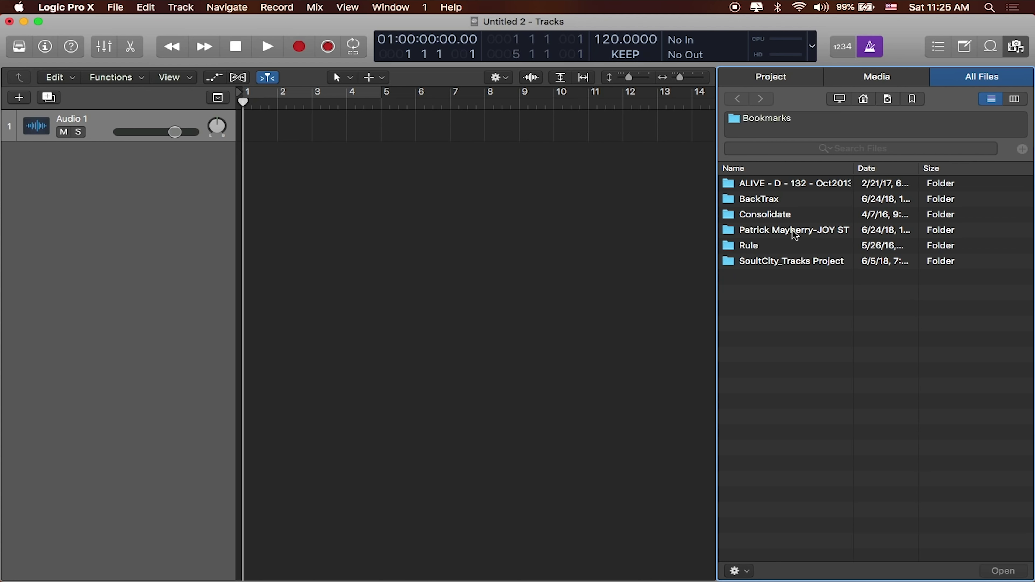
double_click(794, 231)
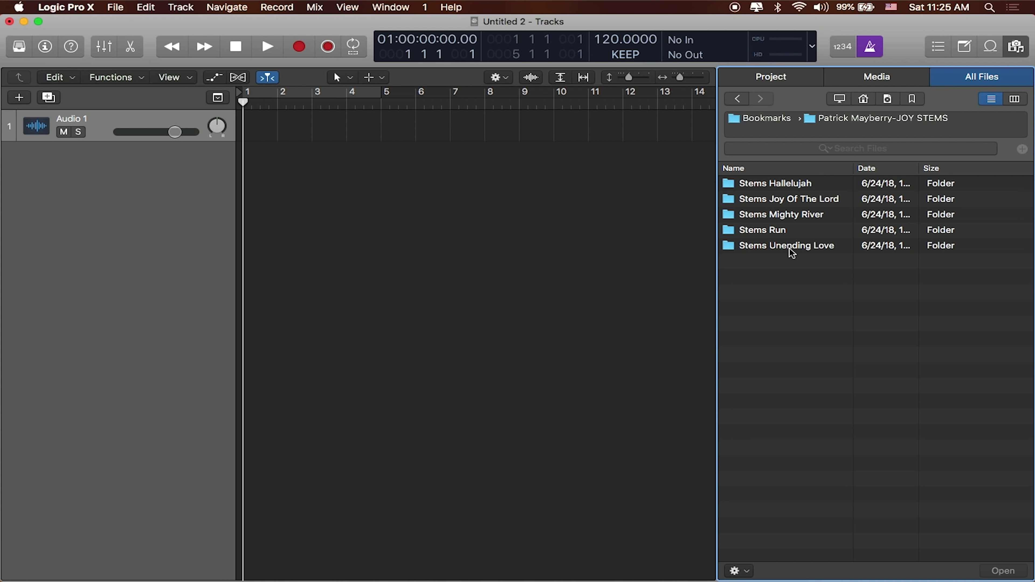
click(801, 202)
Drag all six Joy Stem .wav files from Stems Joy Of The Lord into new tracks.
double_click(801, 203)
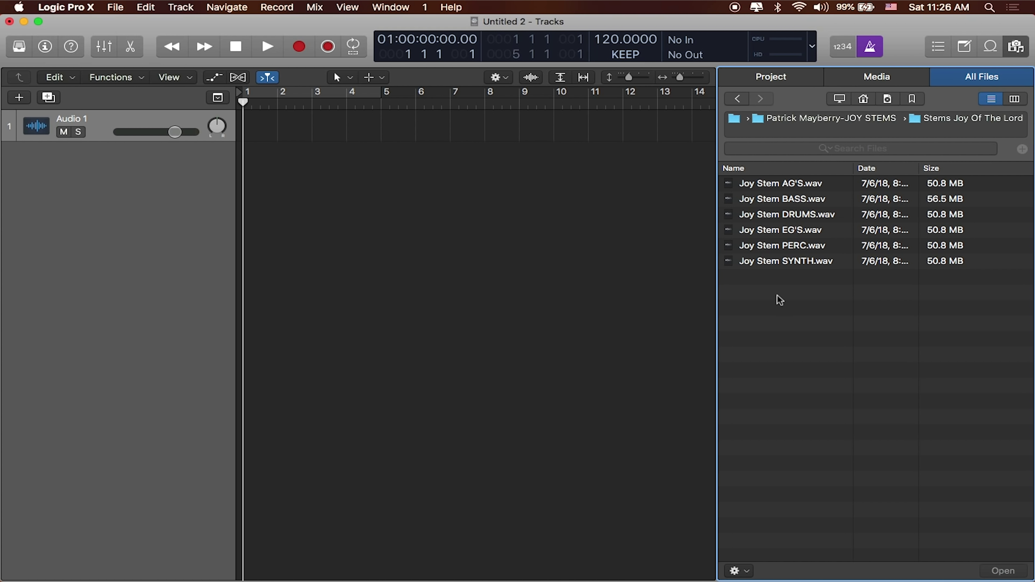
drag(780, 300, 233, 158)
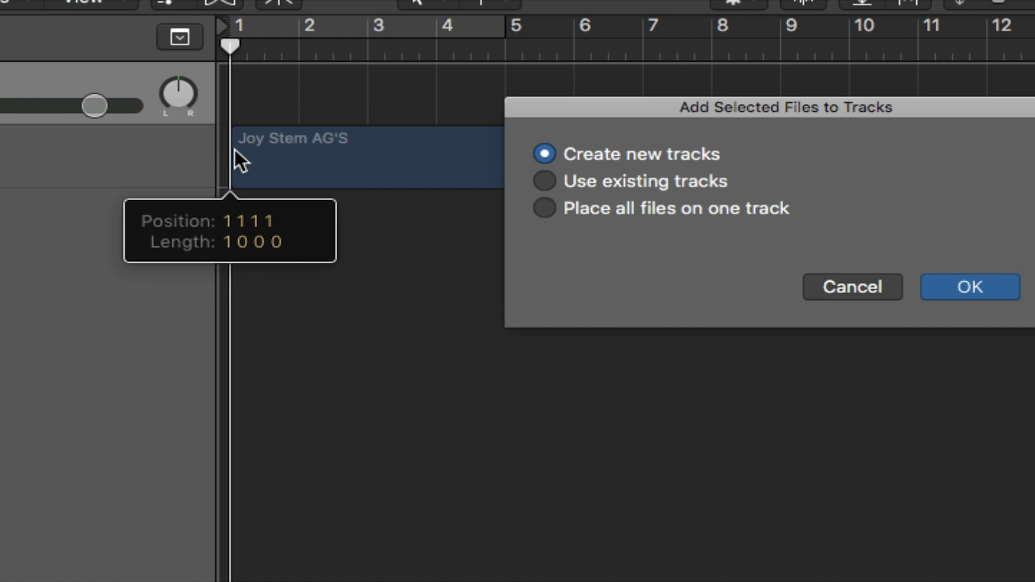
click(973, 288)
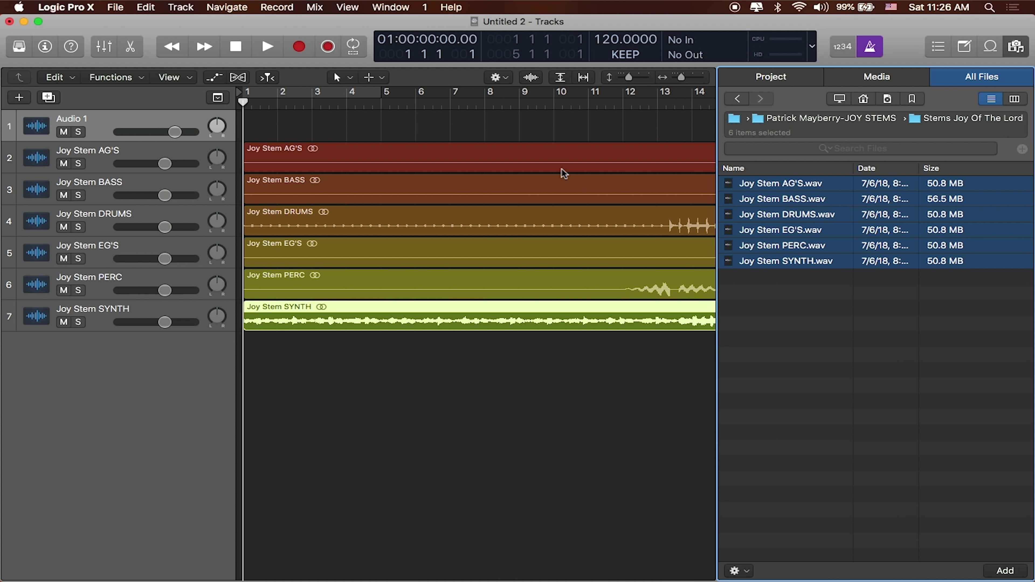
Zoom to fit the six stems and play the first few bars at 120 BPM.
click(601, 165)
key(z)
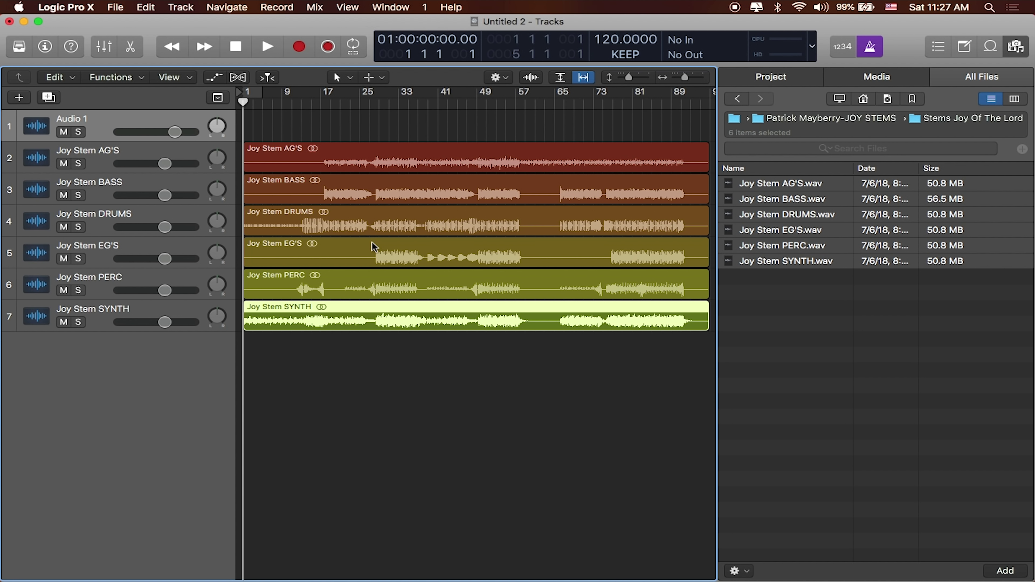
key(space)
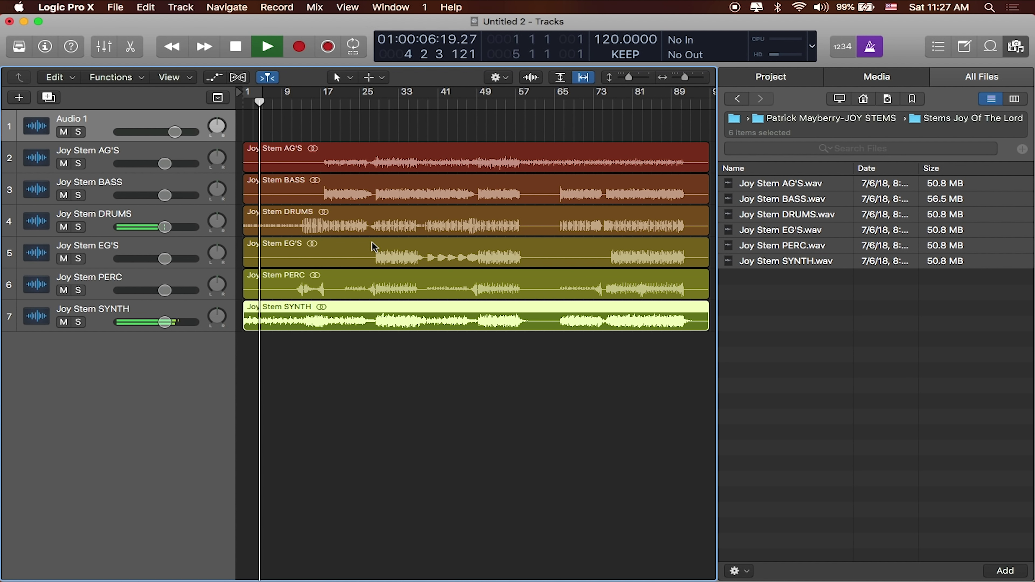
key(space)
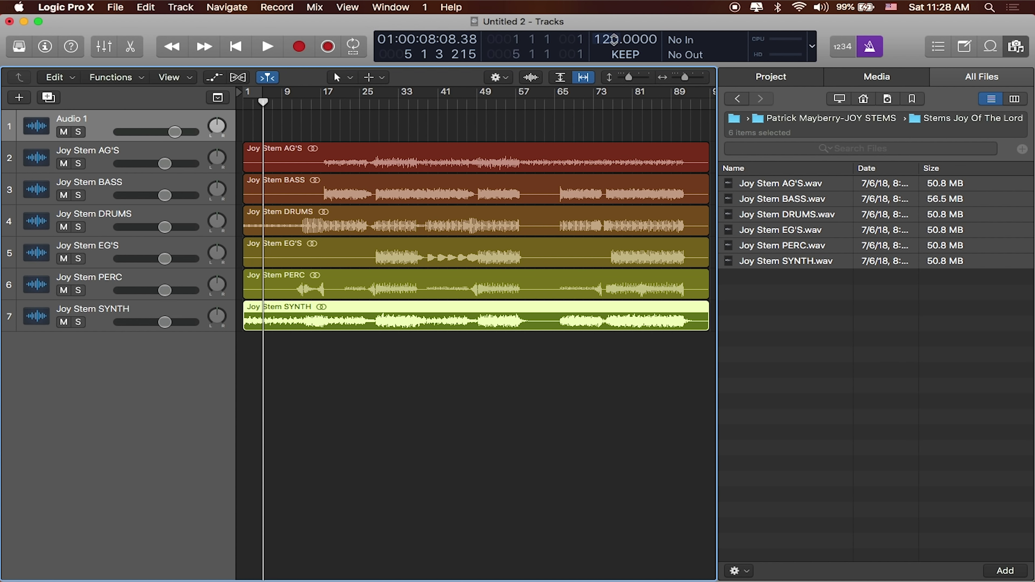
Set the project tempo to 114 BPM and replay the stems from bar 1.
double_click(613, 39)
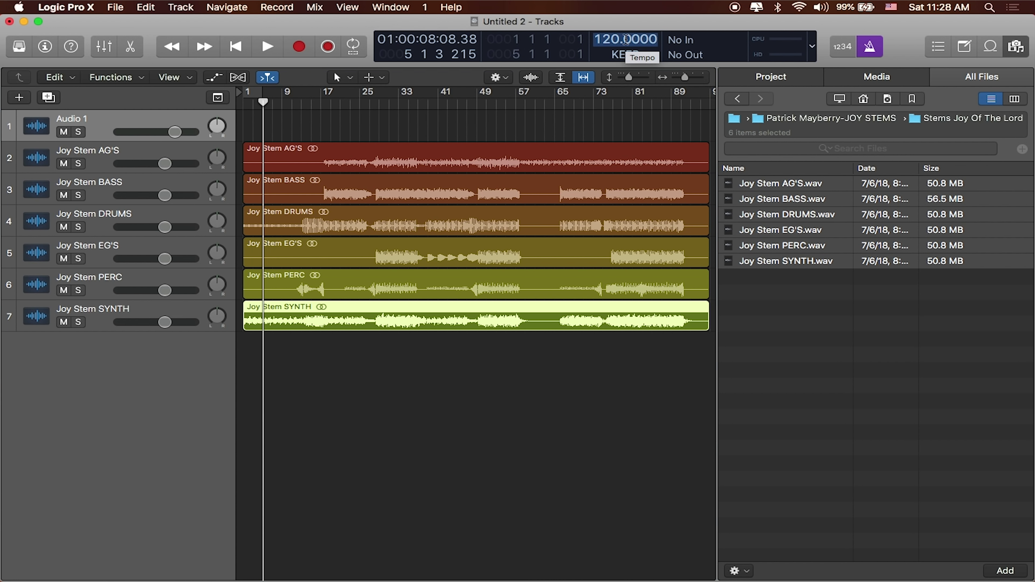
text(114)
key(Return)
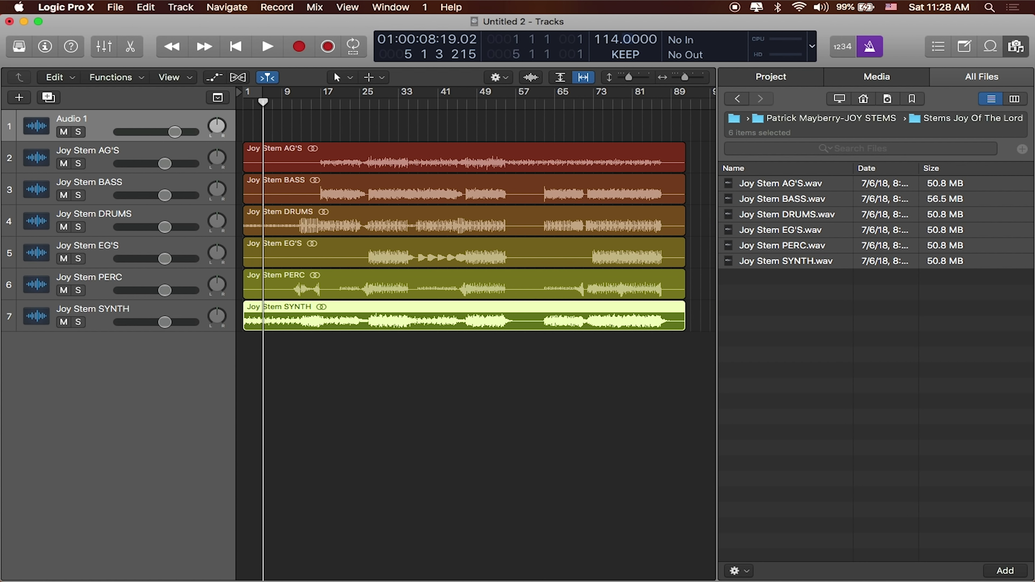
key(Return)
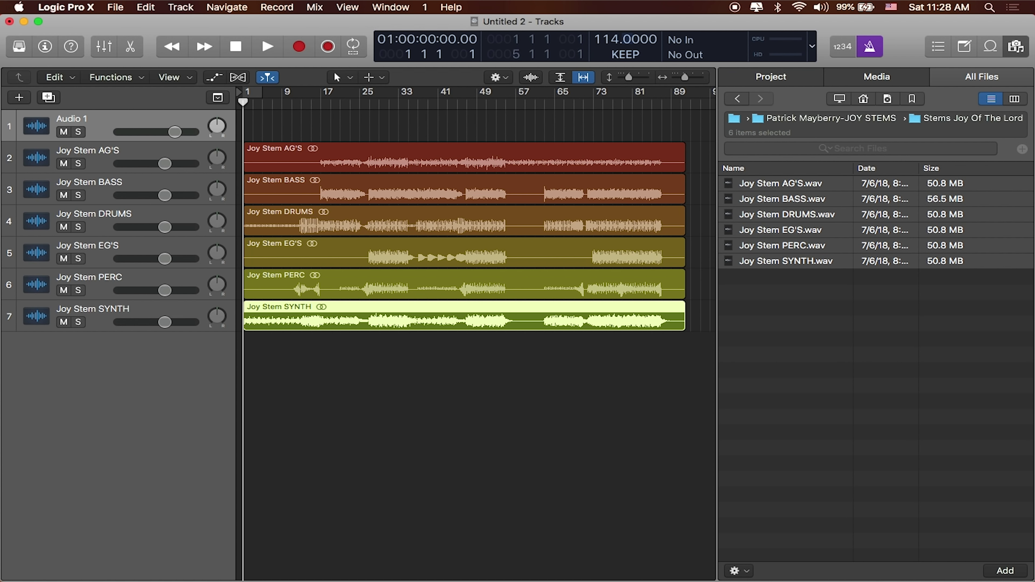
key(space)
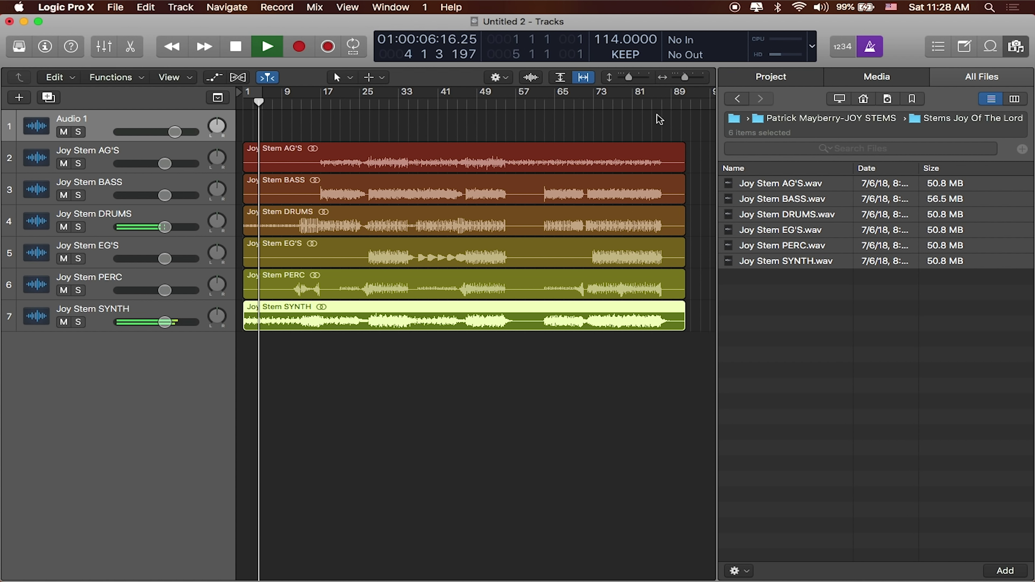
key(space)
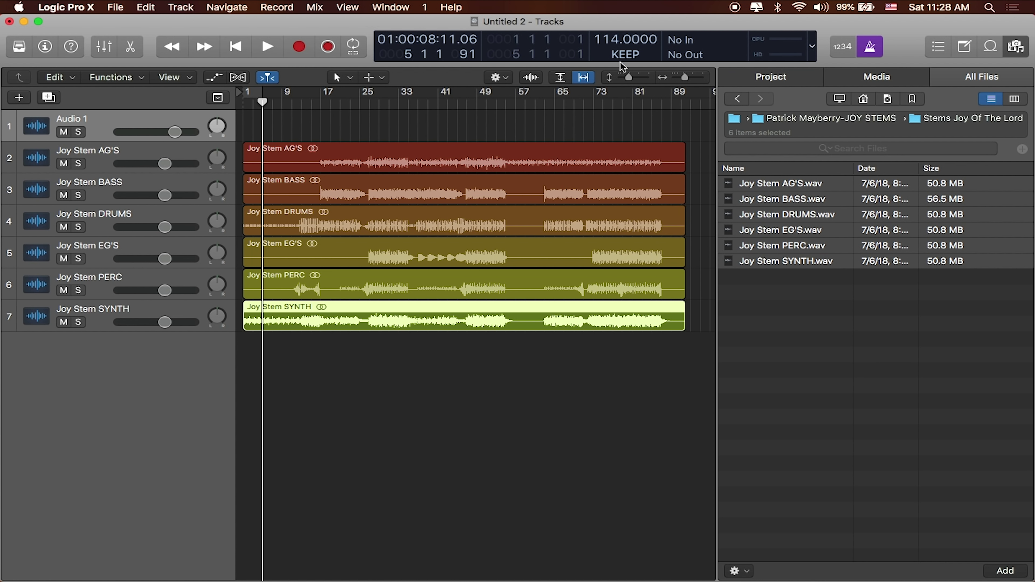
Reset the project tempo to 120 BPM and return the playhead to bar 1.
double_click(601, 39)
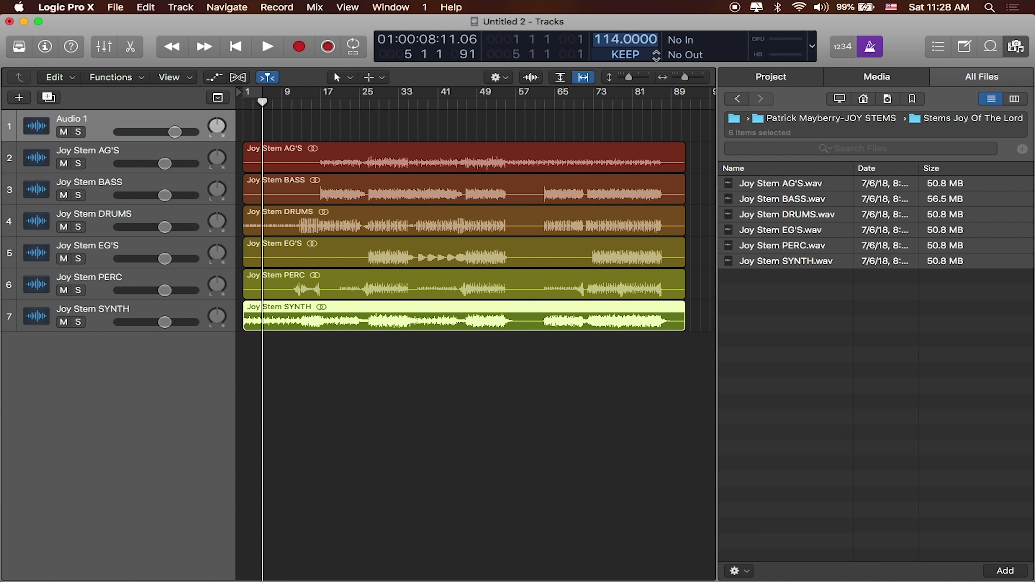
text(120)
key(Return)
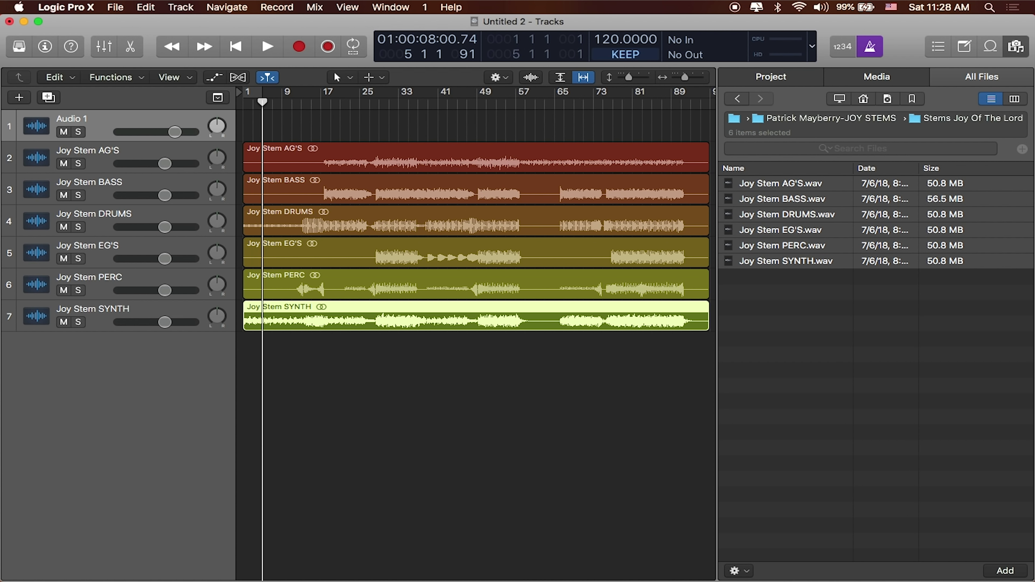
key(Return)
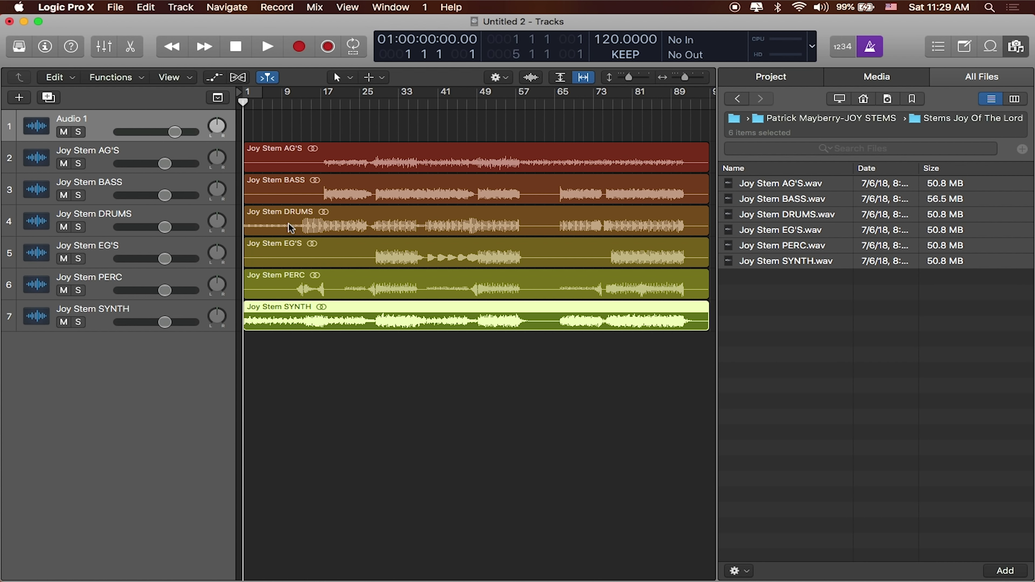
Adapt the project tempo to the Joy Stem DRUMS region's tempo, then deselect the region.
right_click(279, 219)
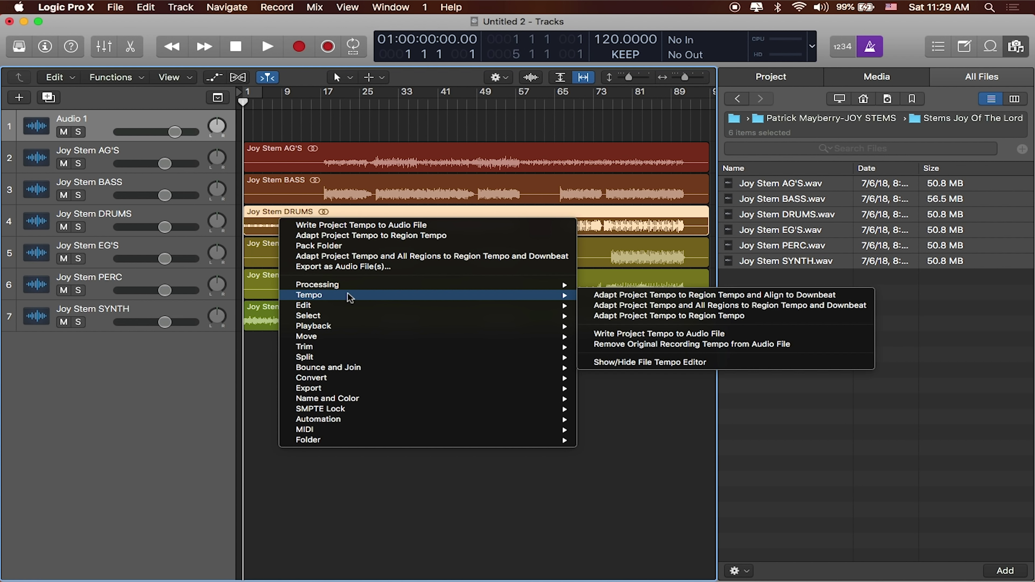
mouse_move(552, 301)
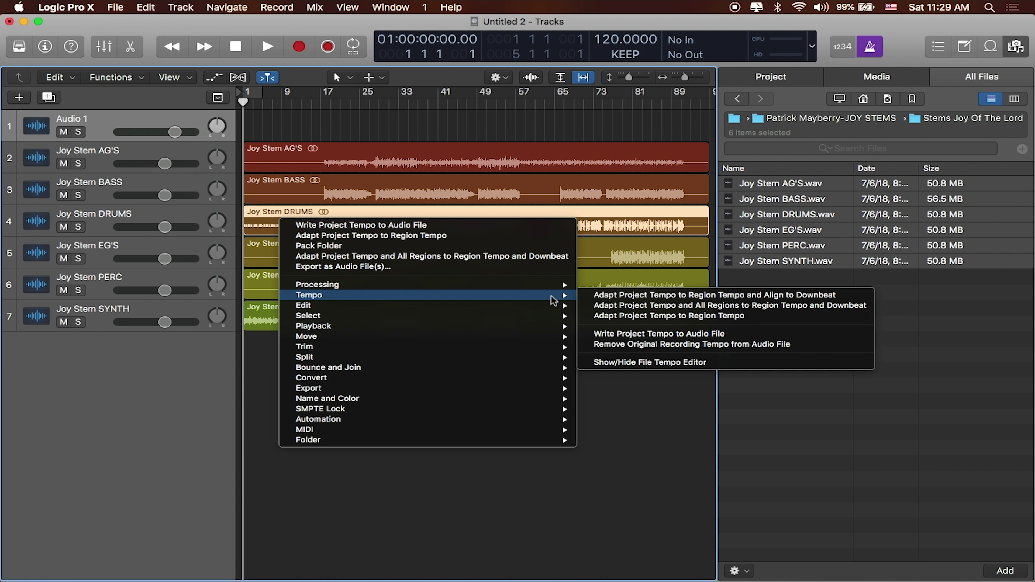
click(759, 319)
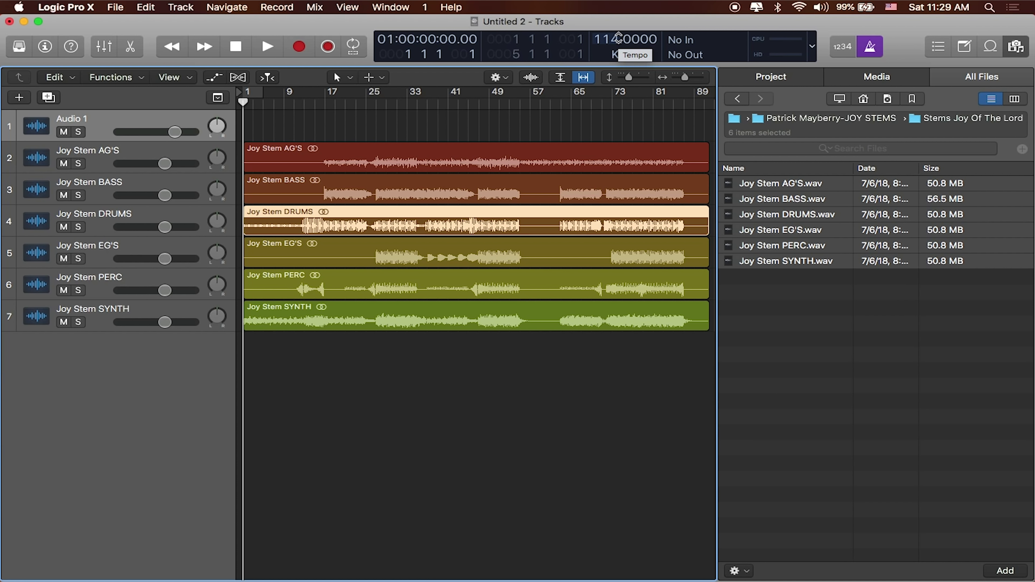
click(605, 366)
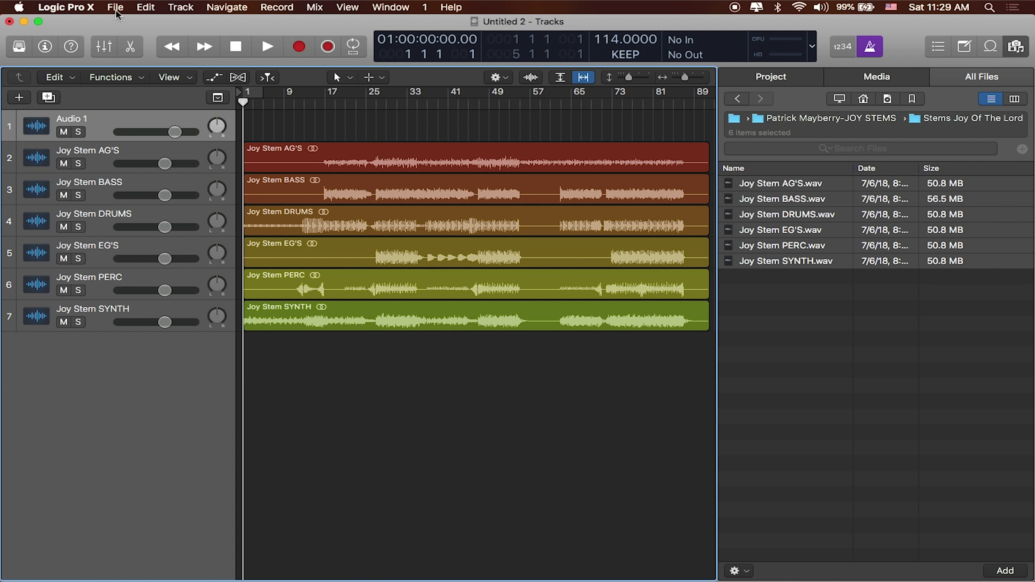
Delete the six stem regions, then the Joy Stem AG'S through SYNTH tracks.
drag(427, 360, 309, 155)
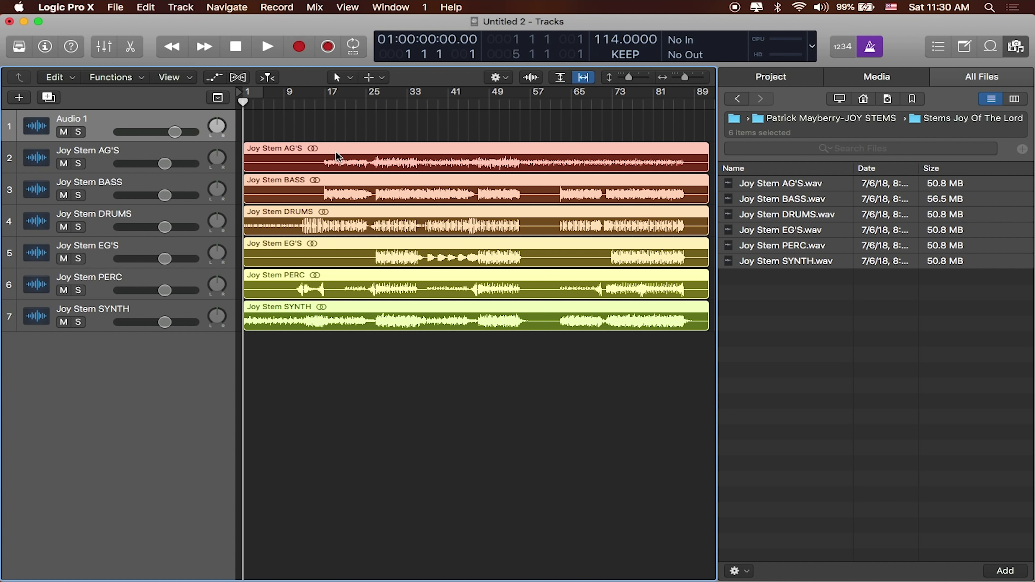
key(Delete)
click(110, 304)
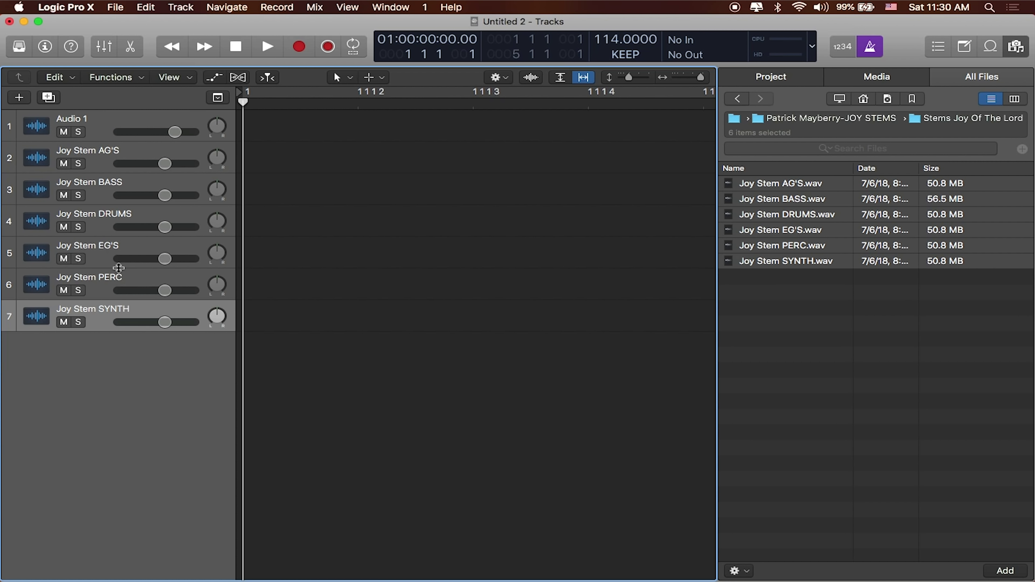
shift+click(114, 285)
shift+click(111, 187)
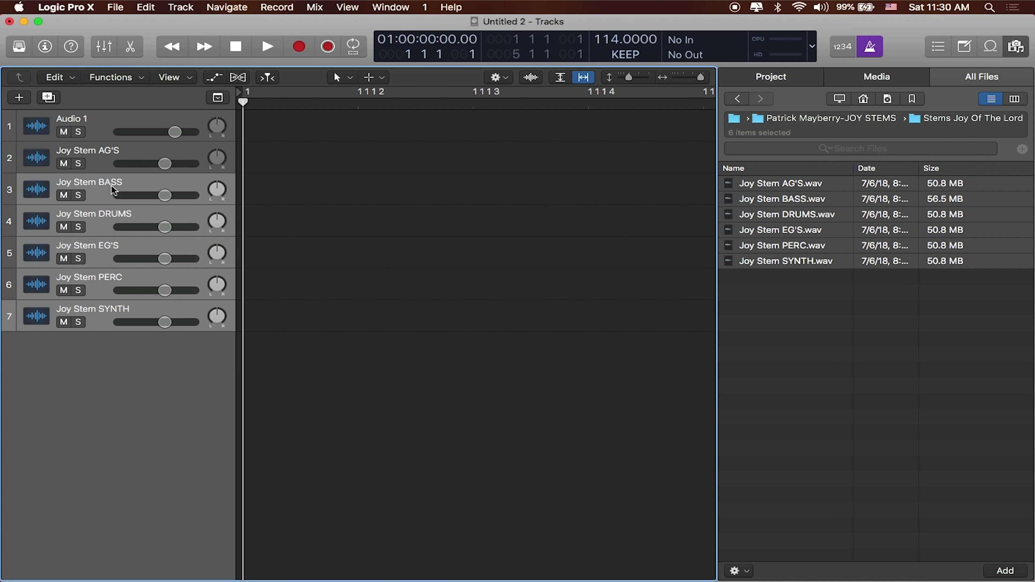
shift+click(112, 150)
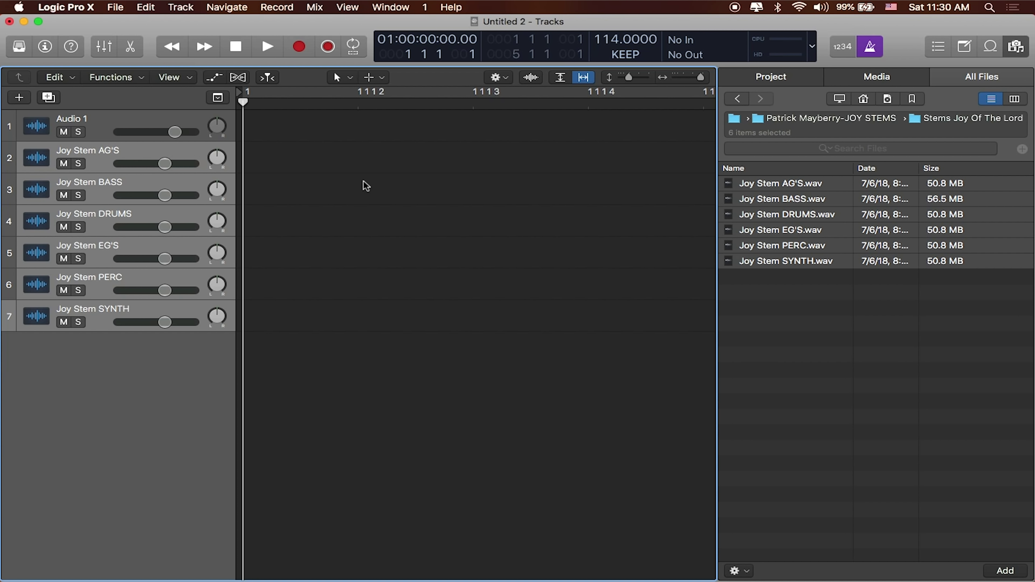
key(super+BackSpace)
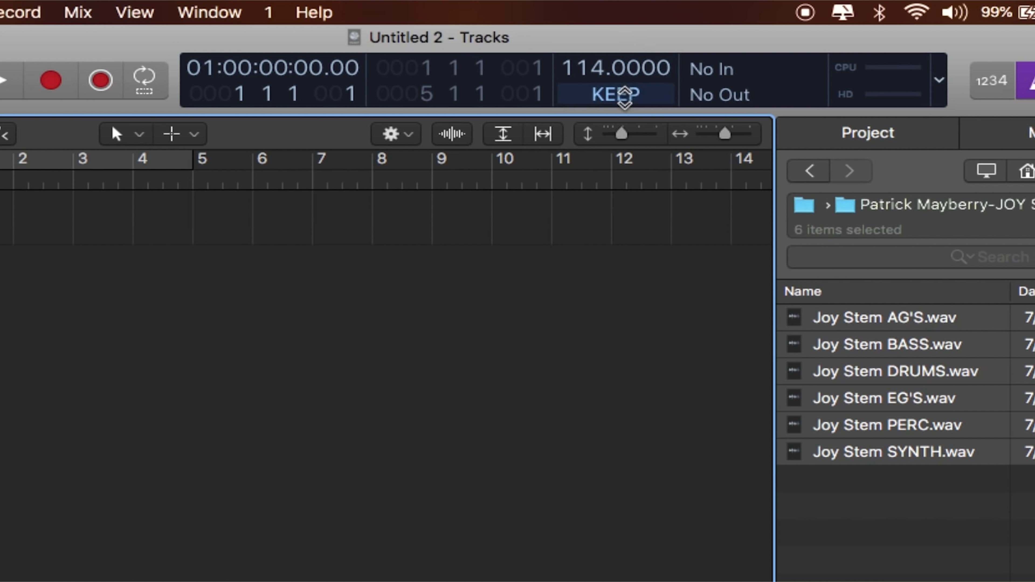
click(633, 98)
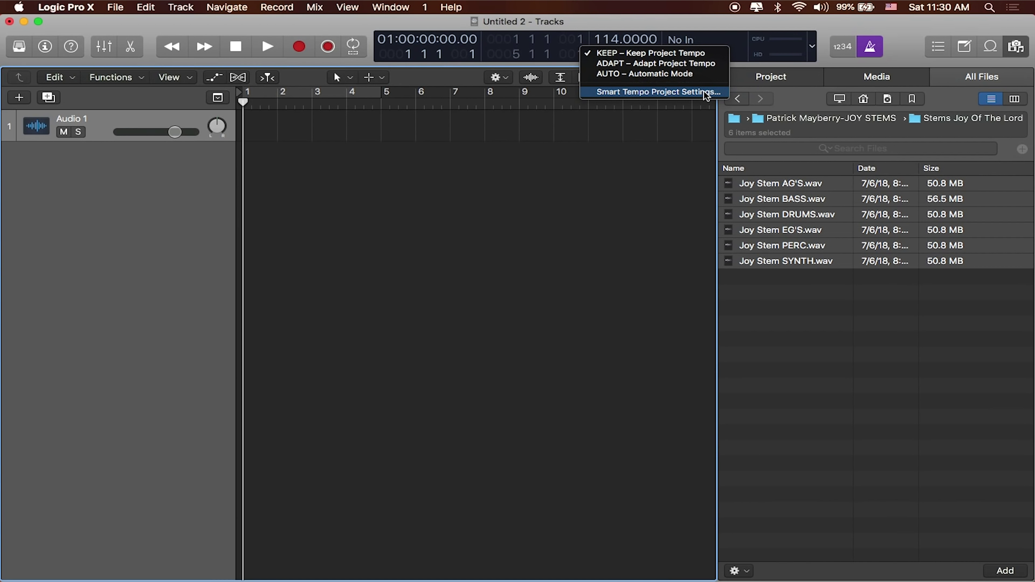
In Smart Tempo Project Settings, try Adapt and Automatic, then leave Project Tempo on Keep Project Tempo.
click(707, 93)
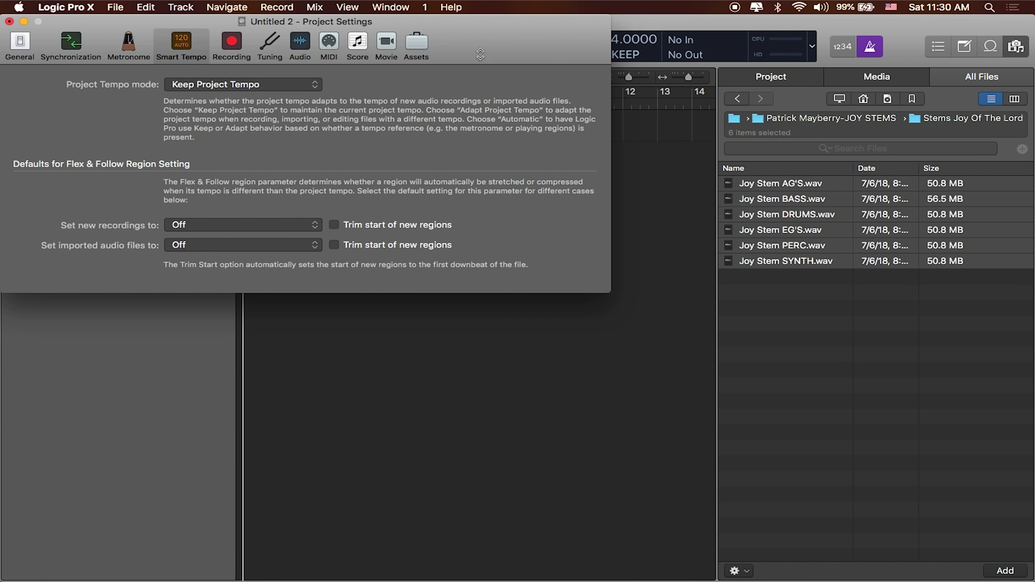
drag(510, 63, 688, 150)
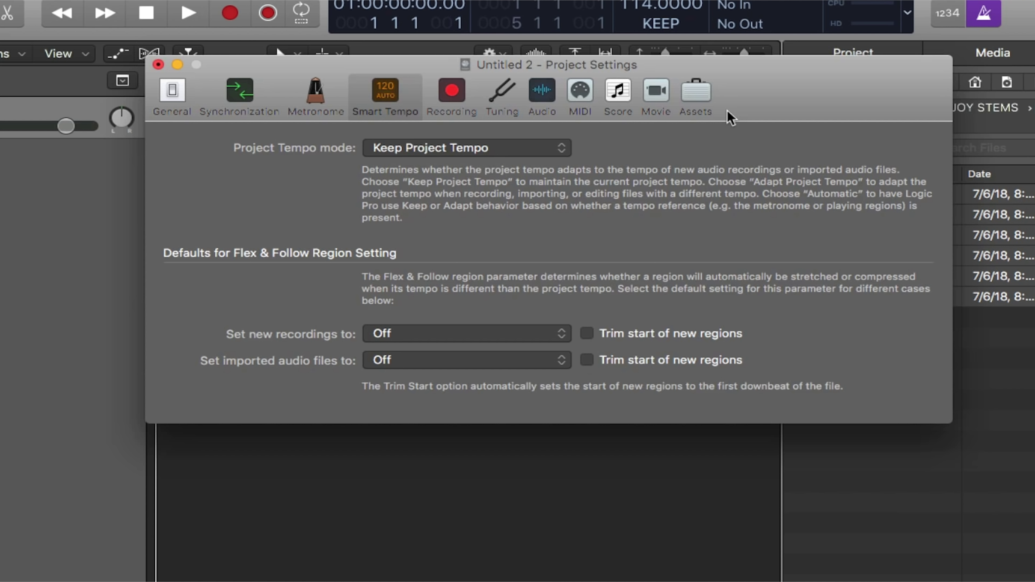
drag(727, 111, 743, 103)
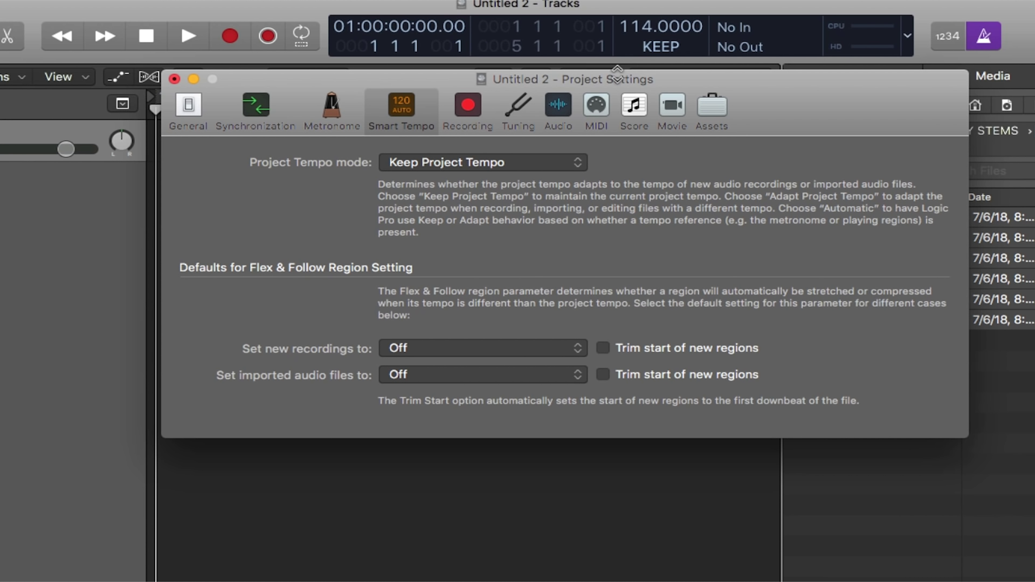
click(545, 165)
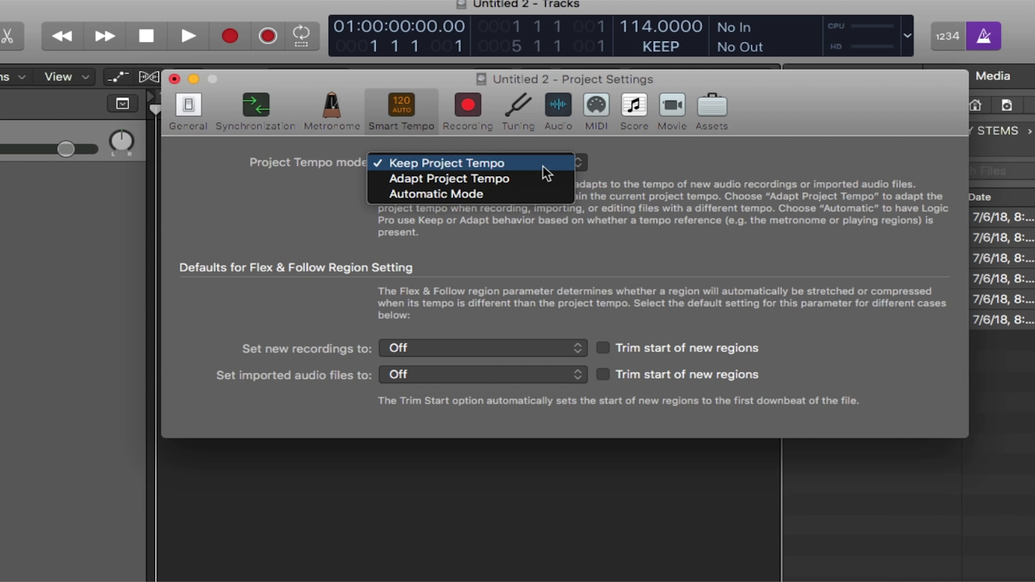
click(529, 165)
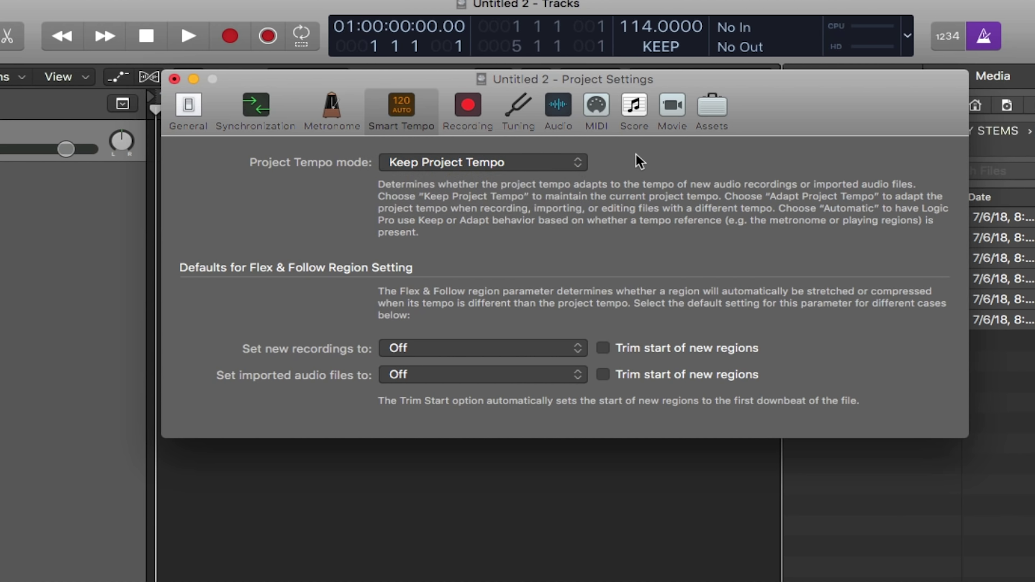
click(568, 164)
click(550, 179)
click(555, 166)
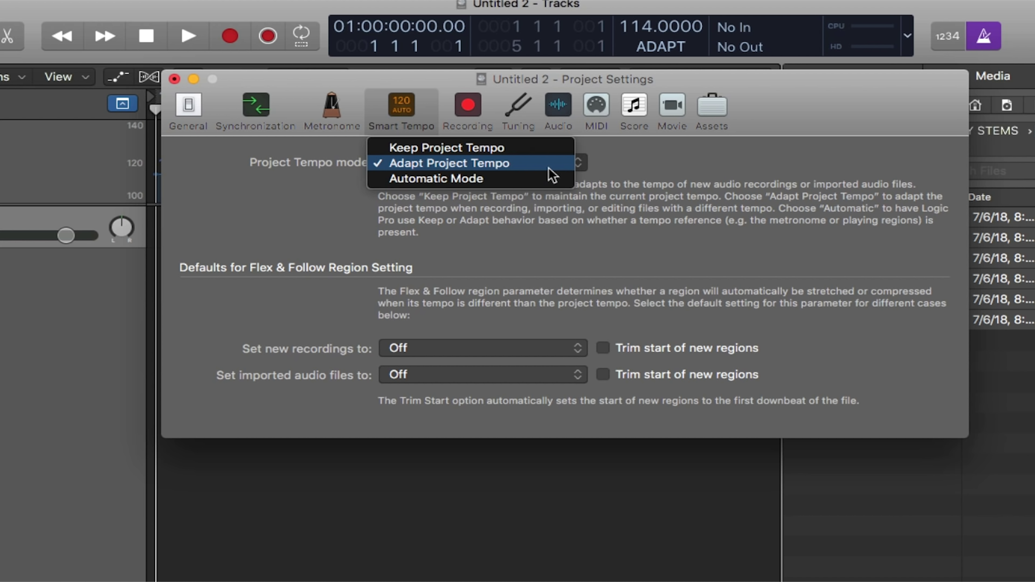
click(529, 179)
click(561, 162)
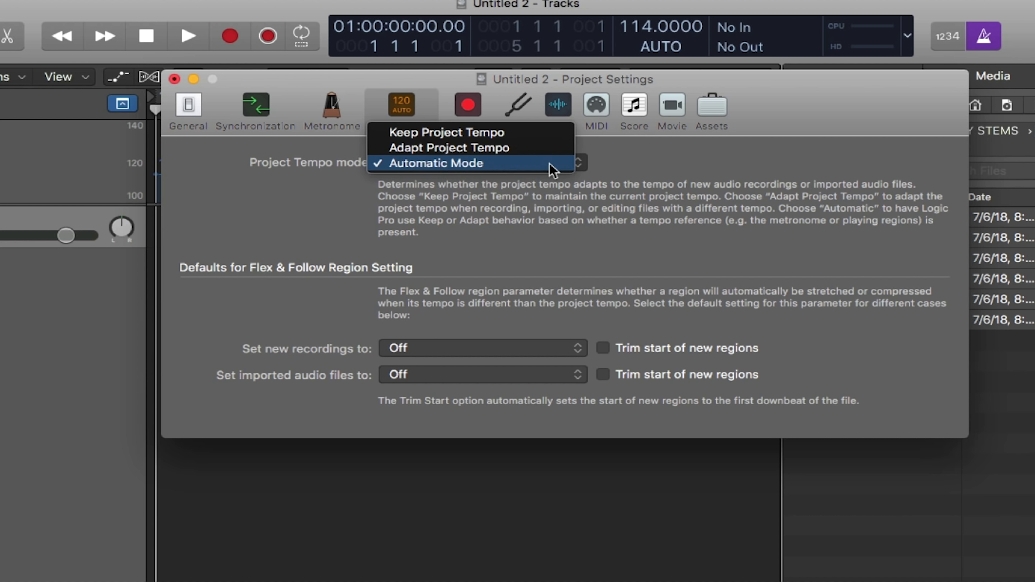
click(525, 135)
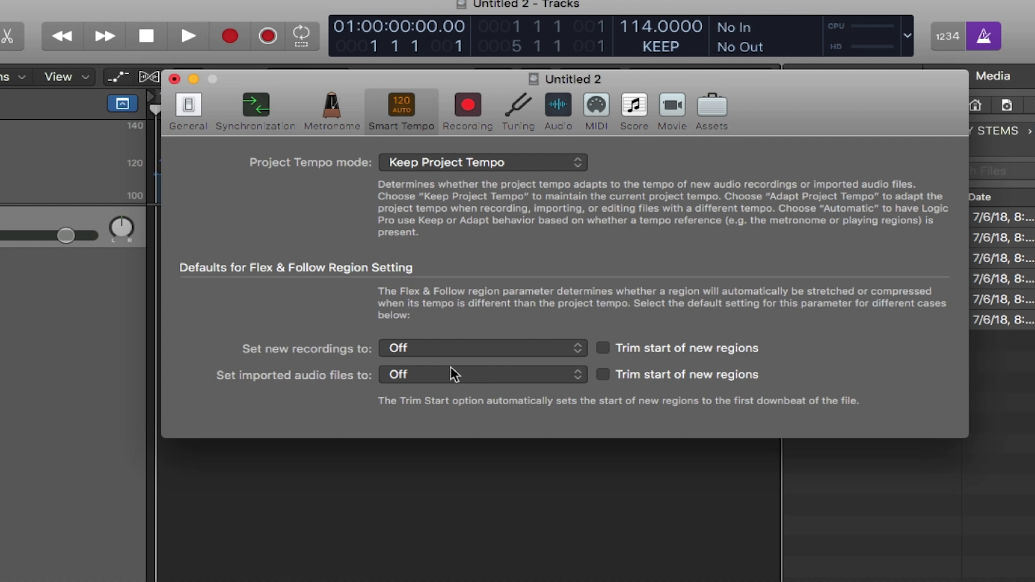
Set Flex & Follow for imported audio files to On + Align Bars.
click(489, 375)
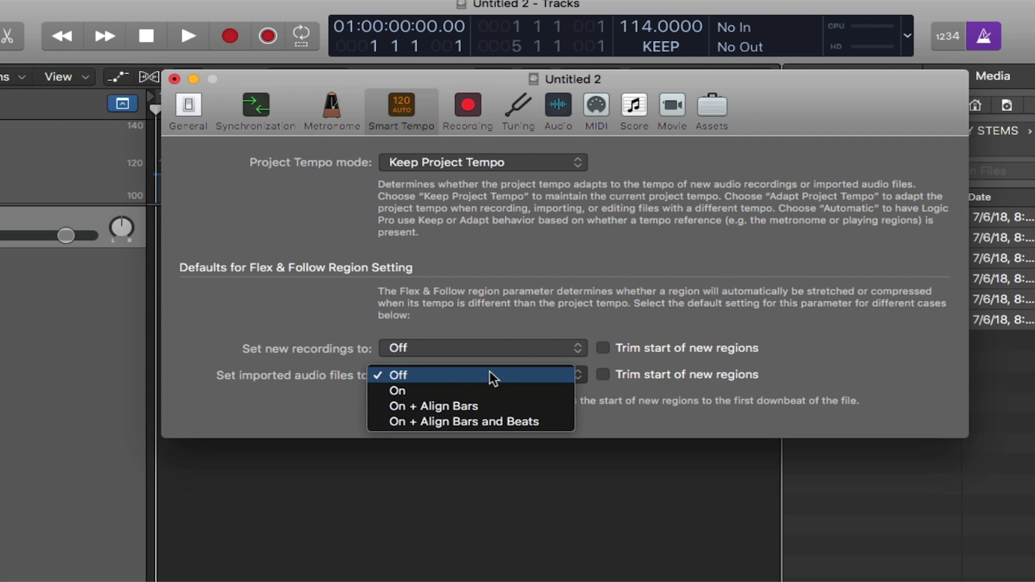
click(504, 408)
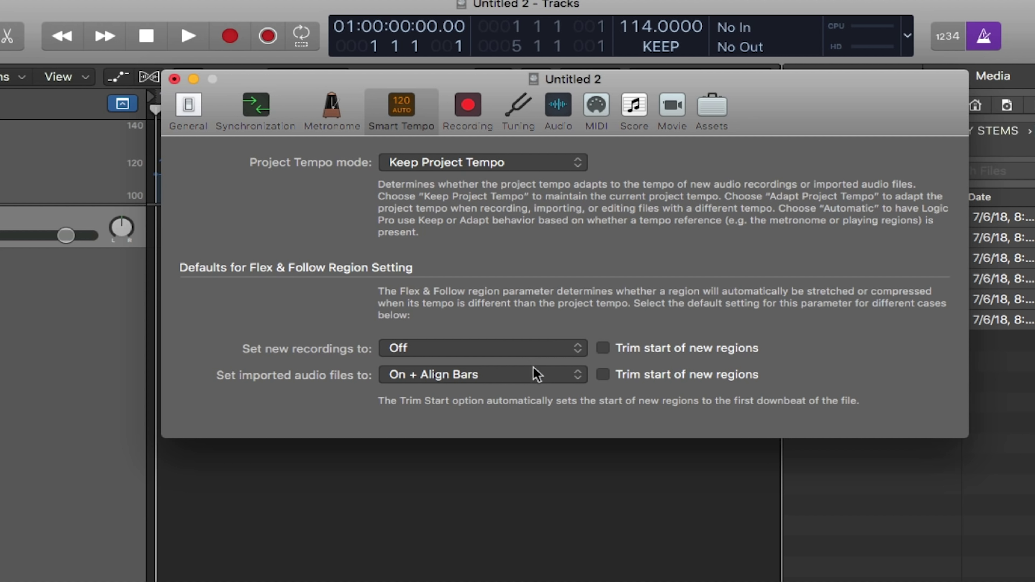
click(539, 374)
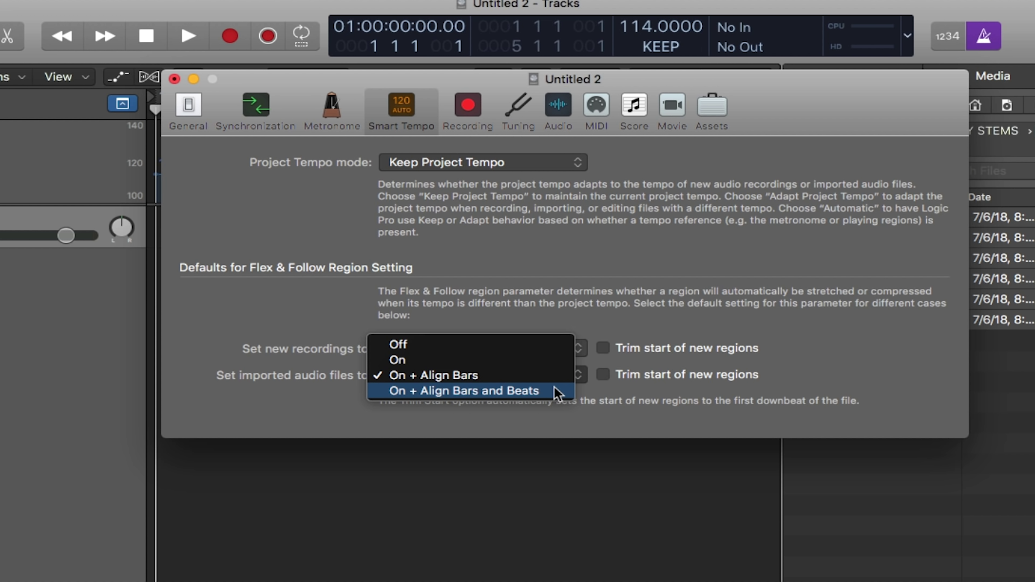
click(536, 374)
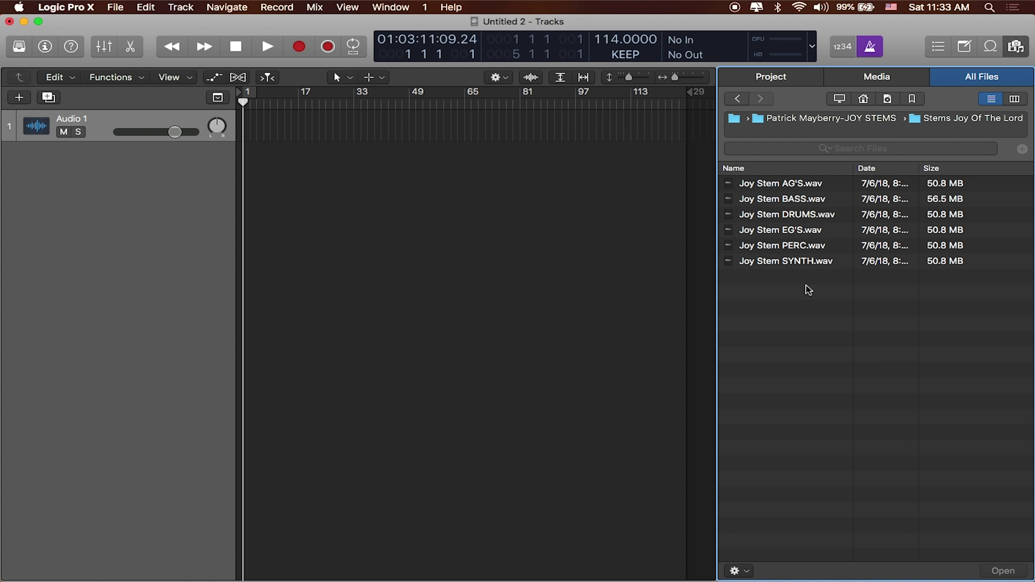
Set the tempo to 132 BPM and add Joy Stem DRUMS.wav as a track, skipping its tempo information.
drag(803, 289, 806, 189)
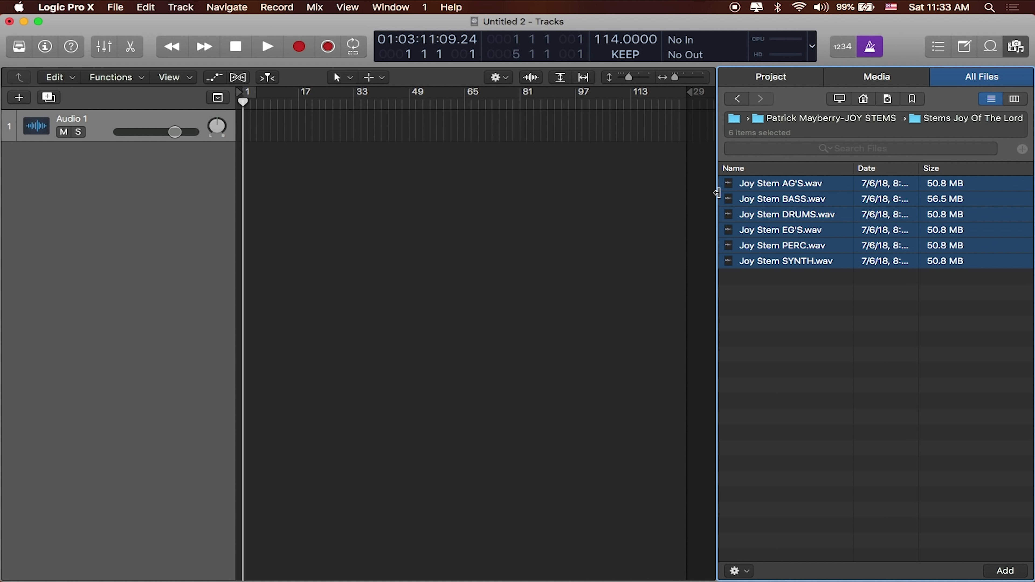
click(841, 275)
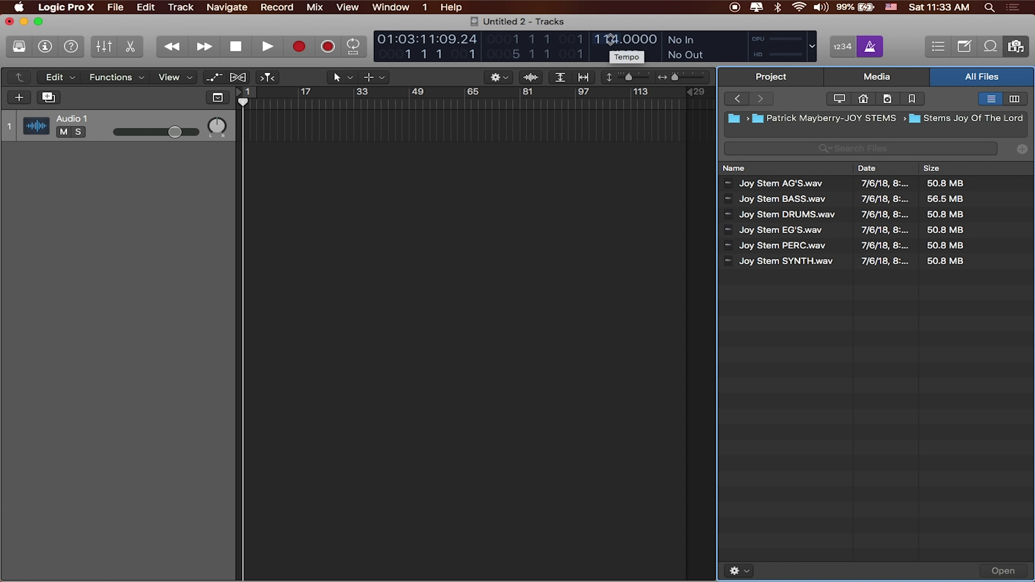
double_click(618, 39)
text(132)
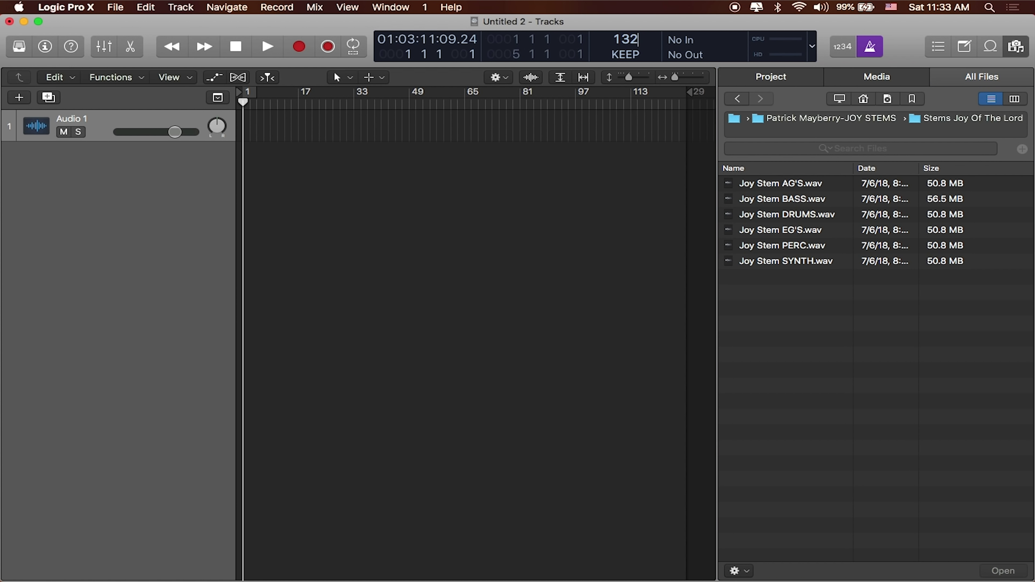
key(Return)
drag(801, 220, 240, 159)
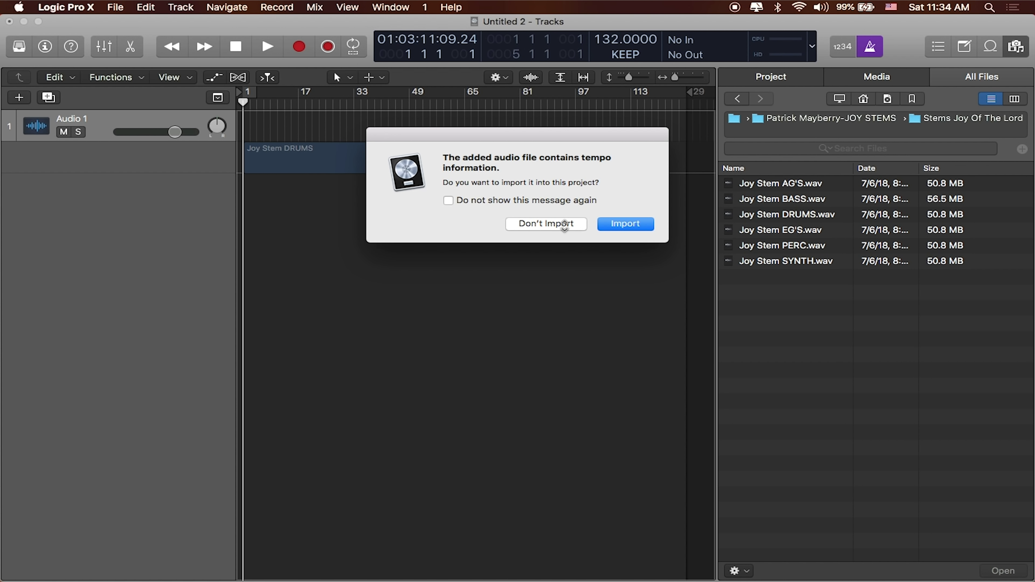
click(568, 224)
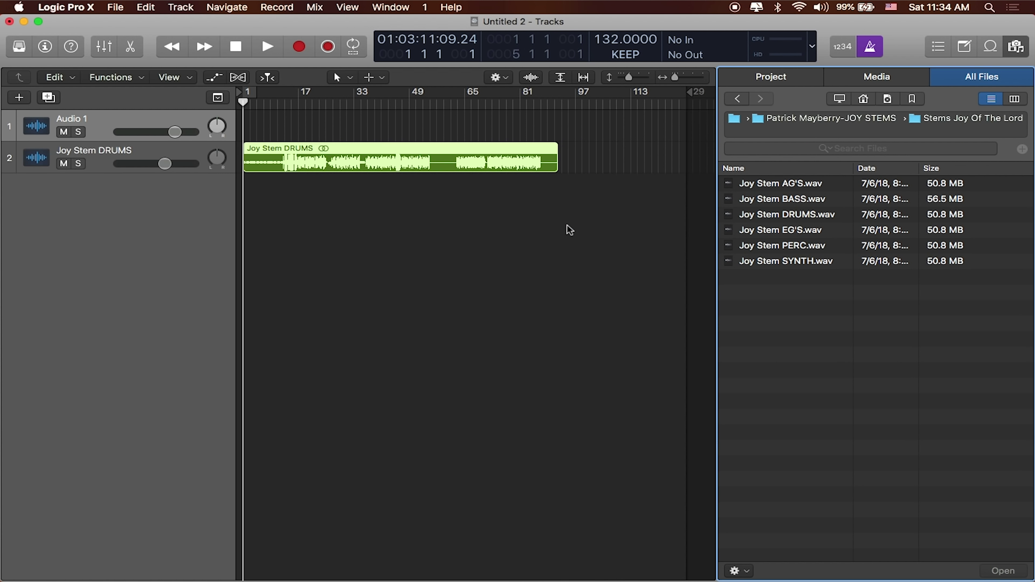
Turn on Flex, add Joy Stem AG'S and SYNTH as new tracks, and play from bar 1.
key(super+f)
key(space)
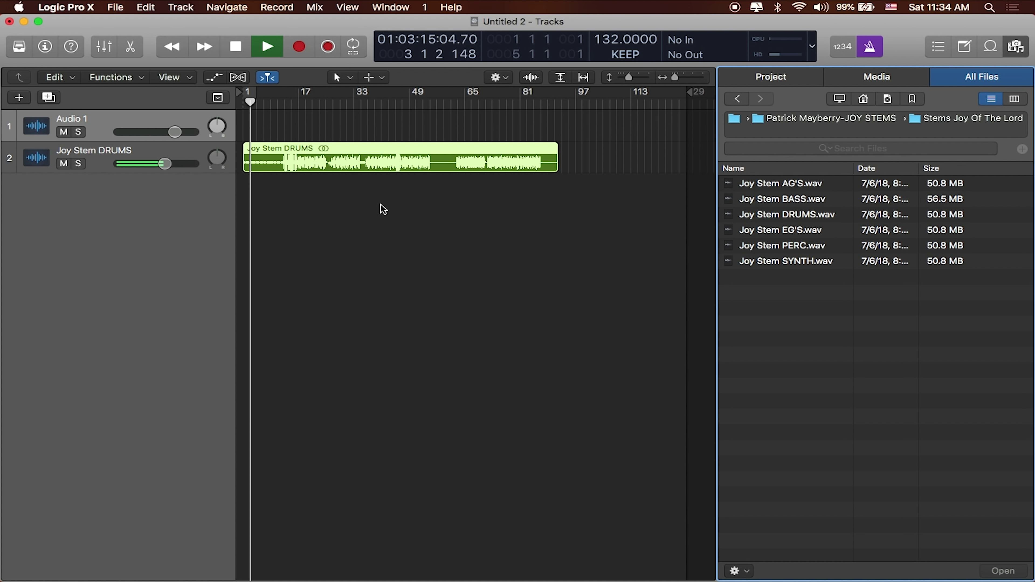
key(space)
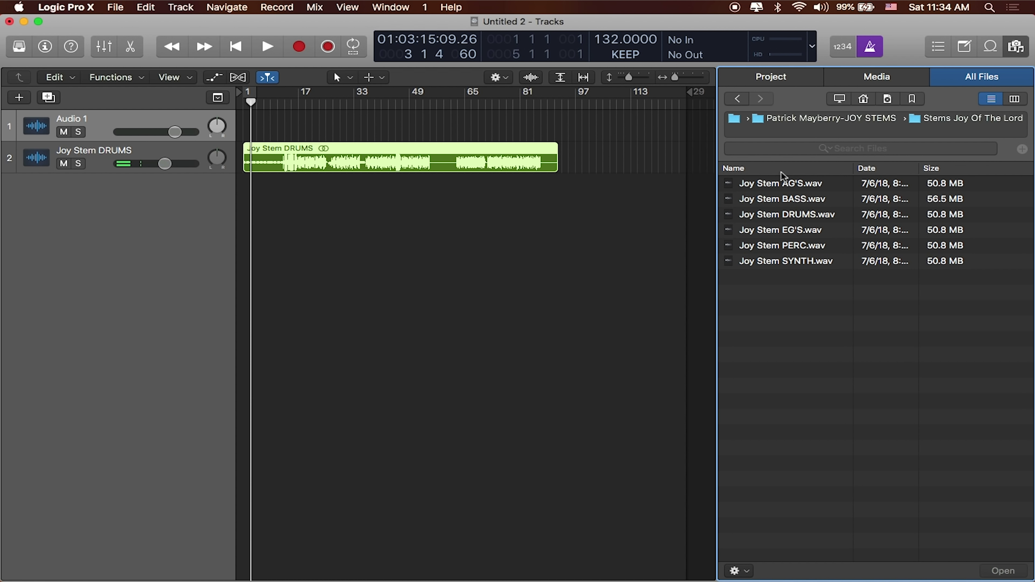
drag(782, 188, 243, 197)
key(Return)
key(space)
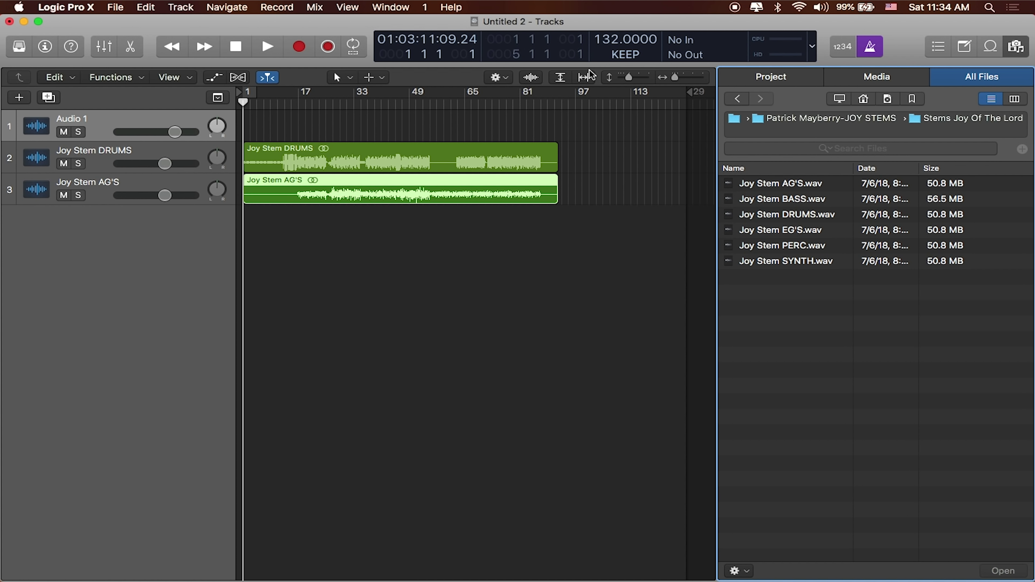
drag(791, 264, 243, 224)
key(space)
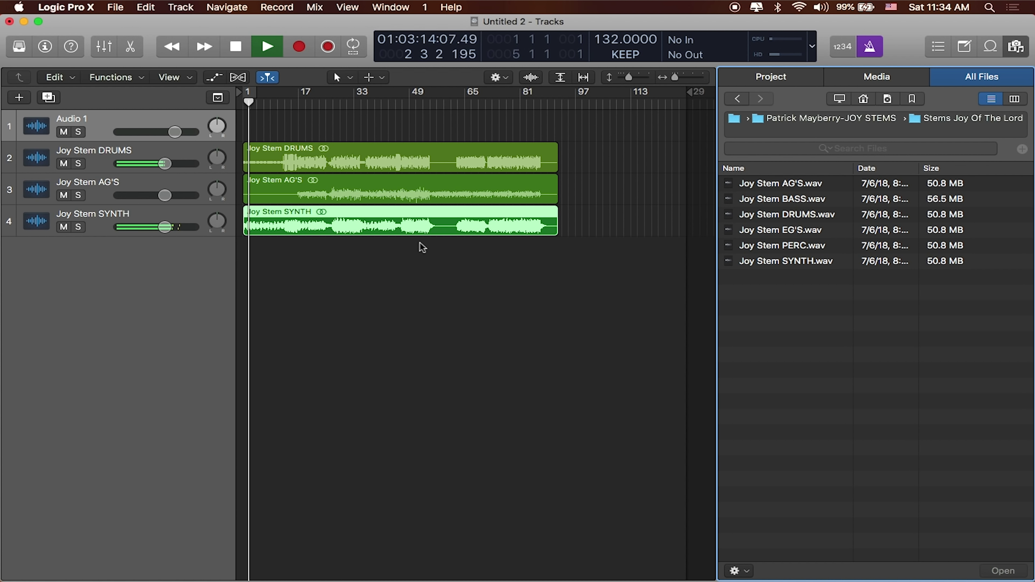
key(space)
key(Return)
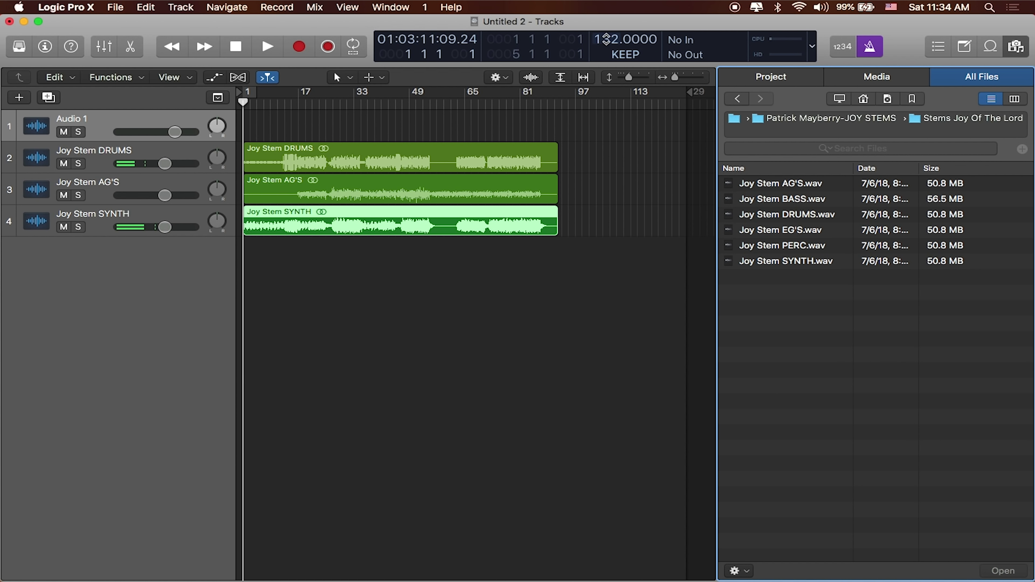
Change the project tempo from 132 to 114 BPM and play the three stems back.
double_click(632, 39)
text(114)
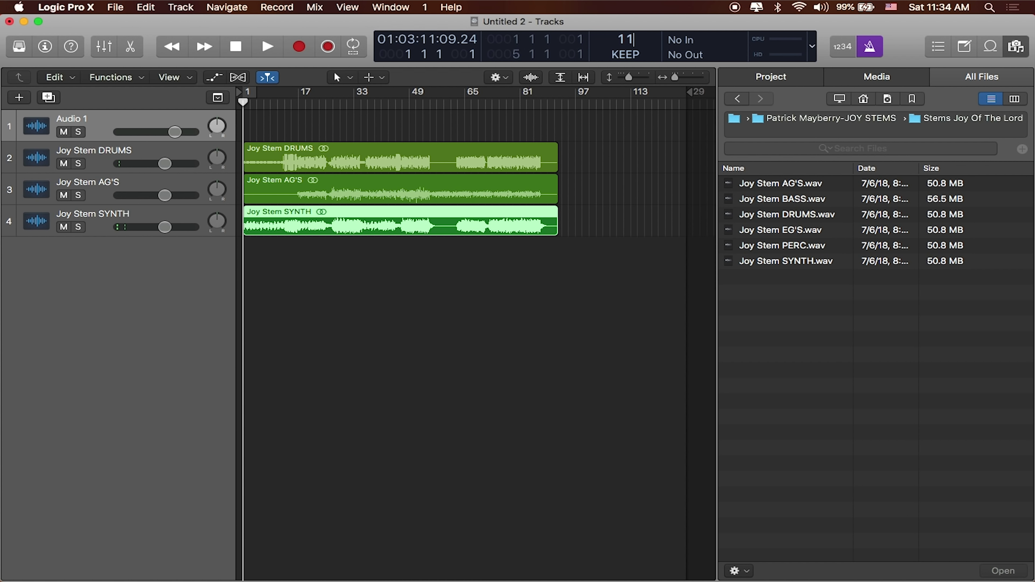
key(Return)
key(space)
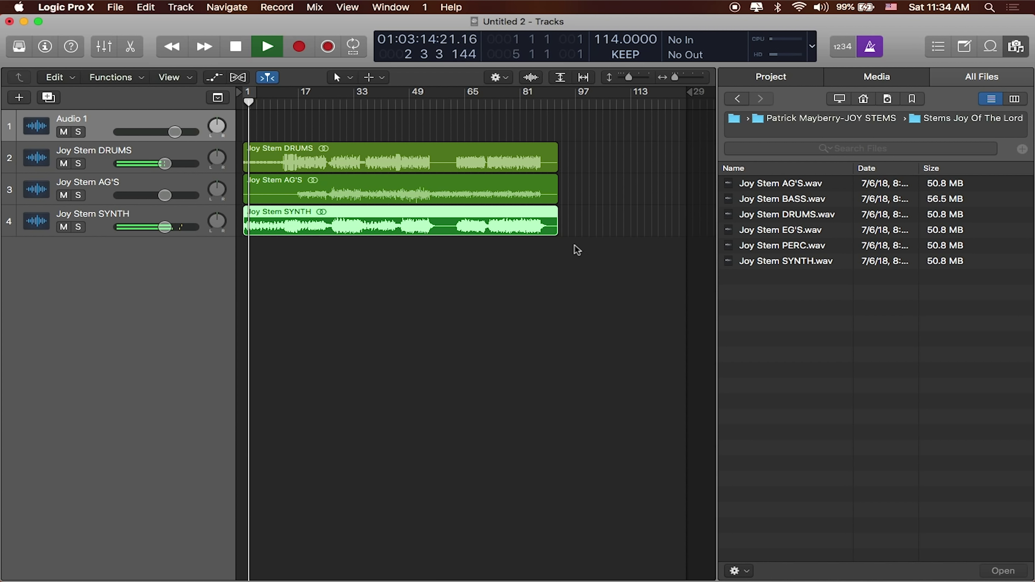
key(space)
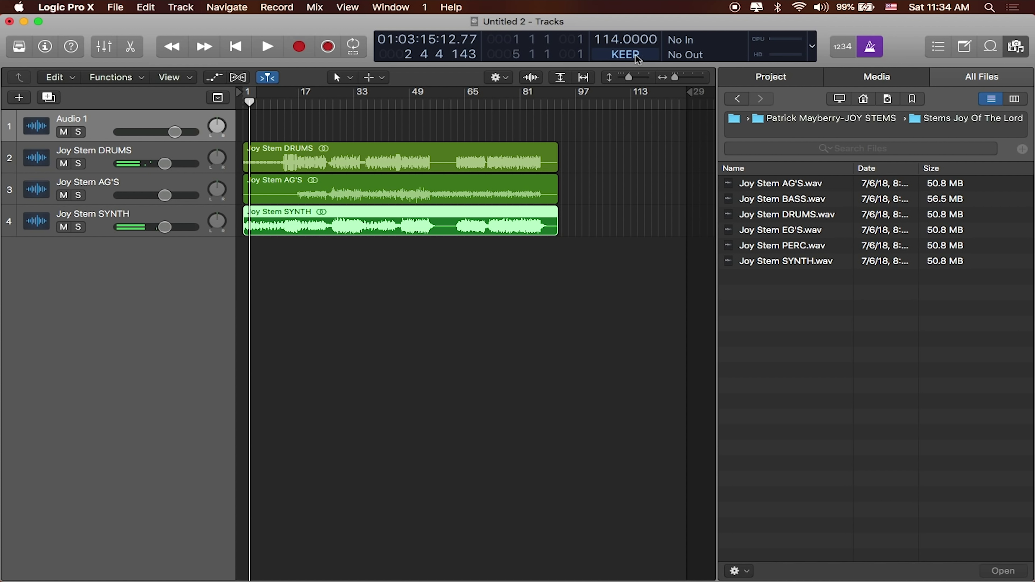
click(634, 56)
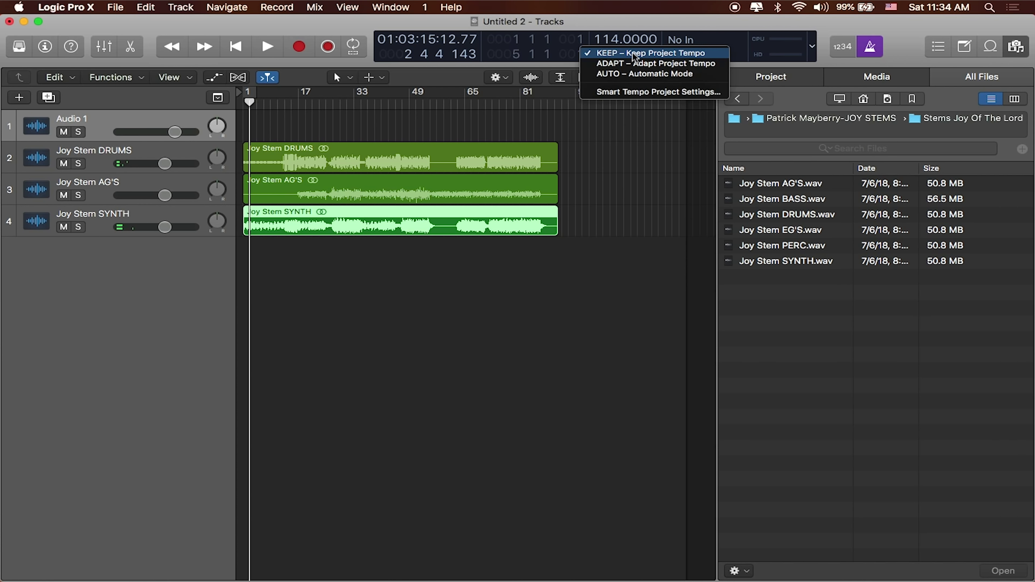
Switch Smart Tempo to ADAPT and show the bookmarked folders in the file browser.
click(654, 64)
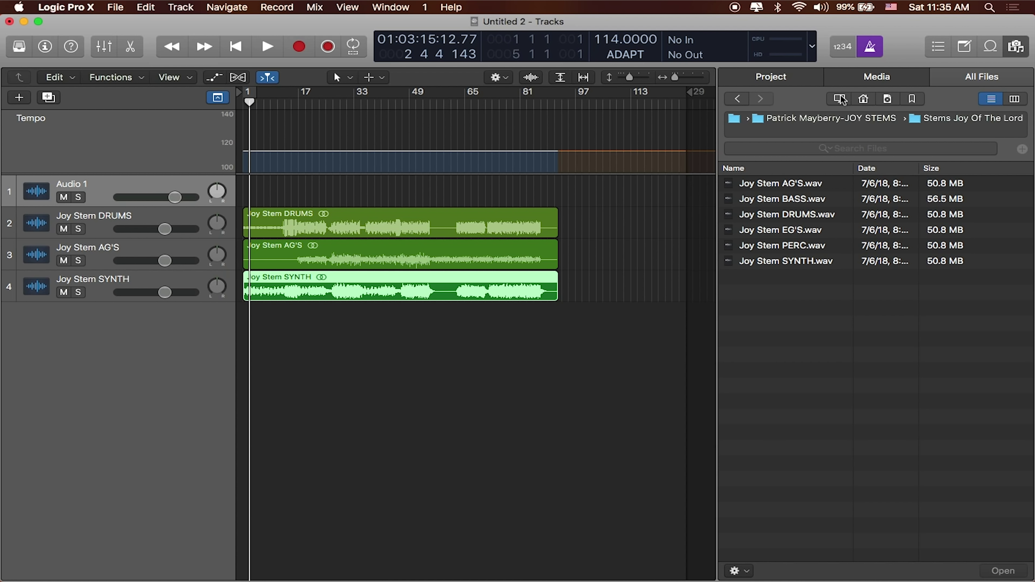
click(912, 98)
From the ALIVE - D - 132 - Oct2013 folder, add ALIVE - CLICK - 132.wav as a new track at bar 1.
double_click(786, 184)
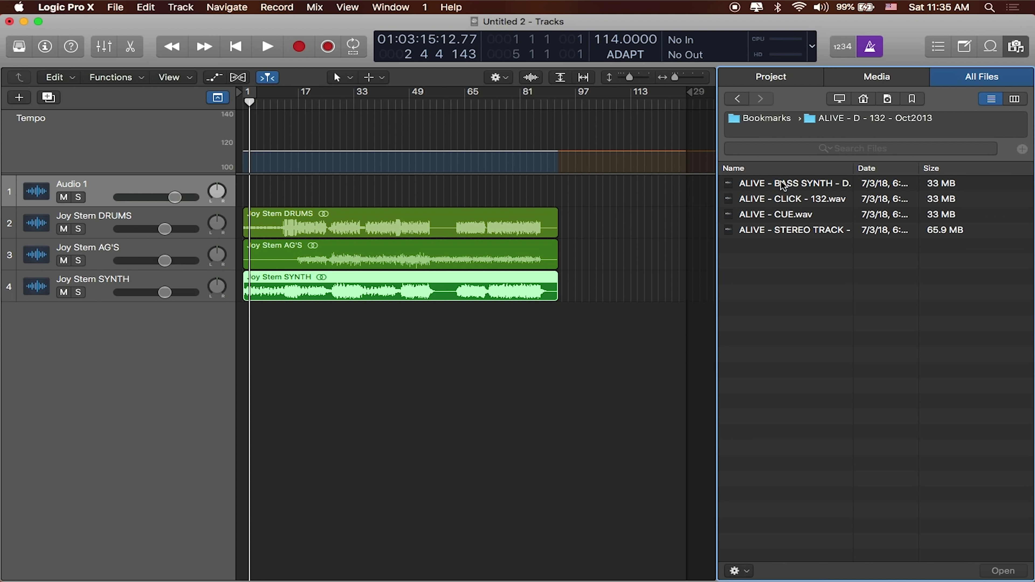
click(780, 202)
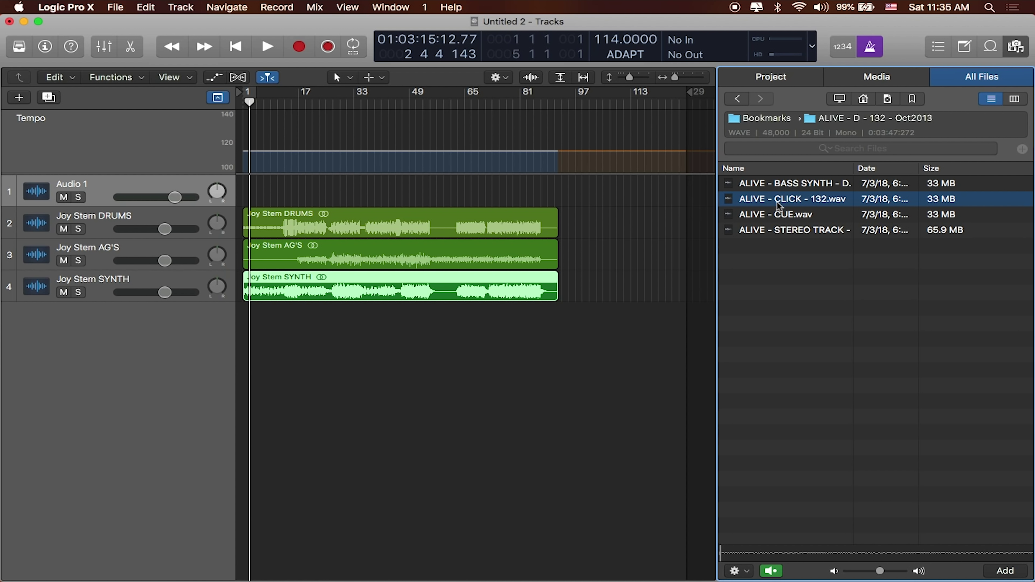
drag(780, 205, 240, 326)
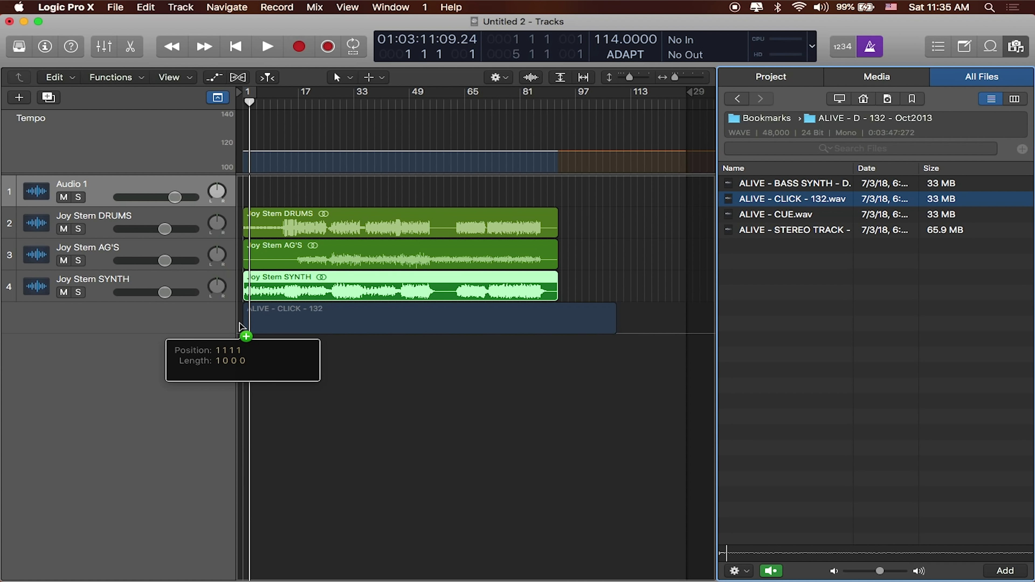
drag(240, 326, 242, 328)
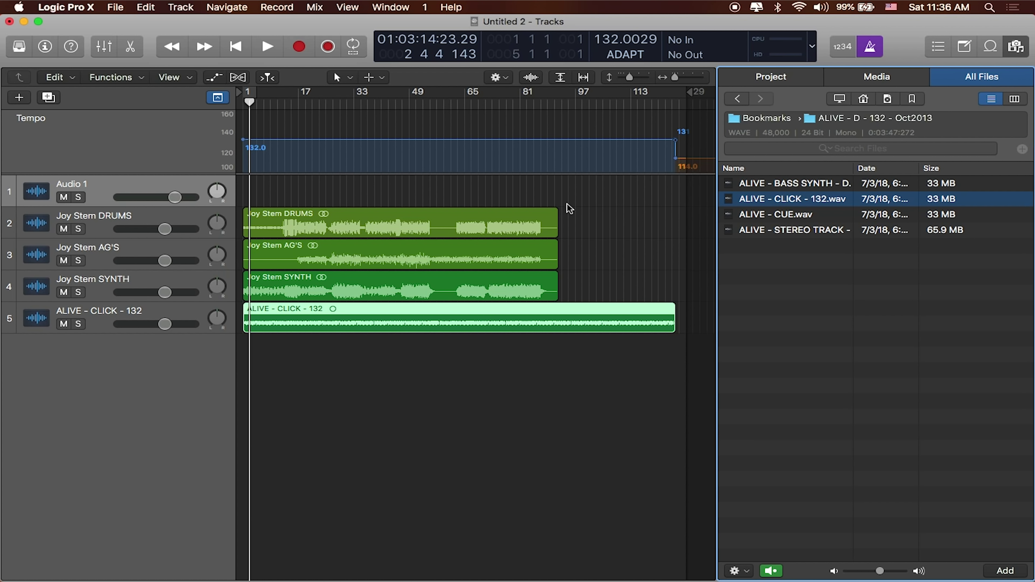
Return to bar 1, turn on Flex view, and play the project briefly so the tempo adapts.
key(Return)
key(super+f)
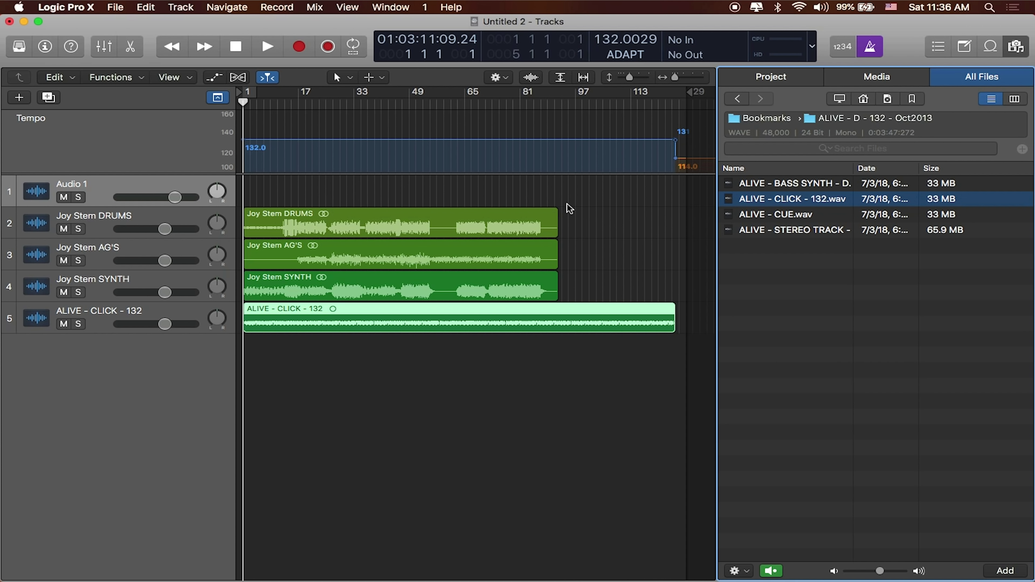
key(space)
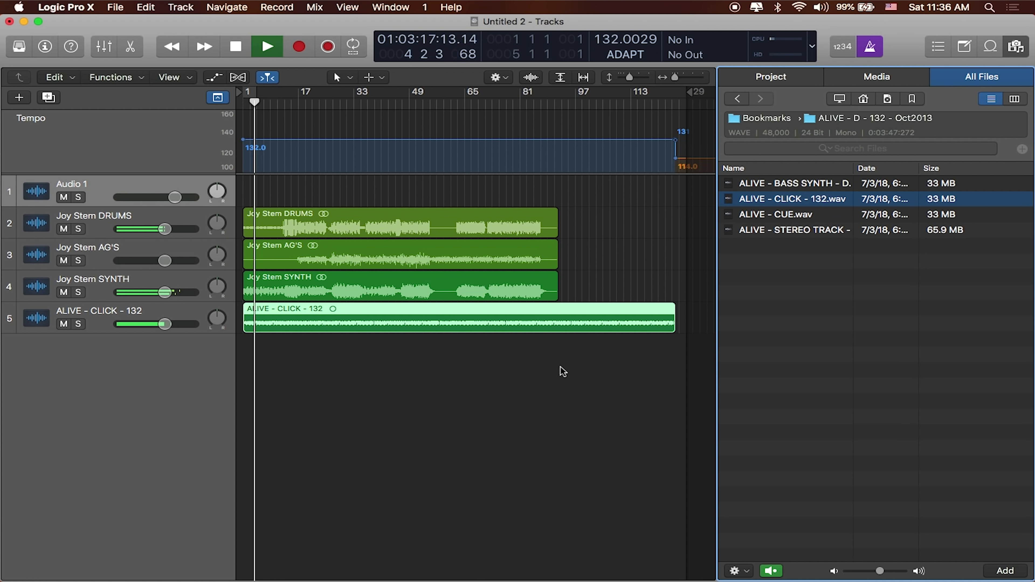
key(space)
Set Smart Tempo to AUTO and delete every region in the project.
click(643, 53)
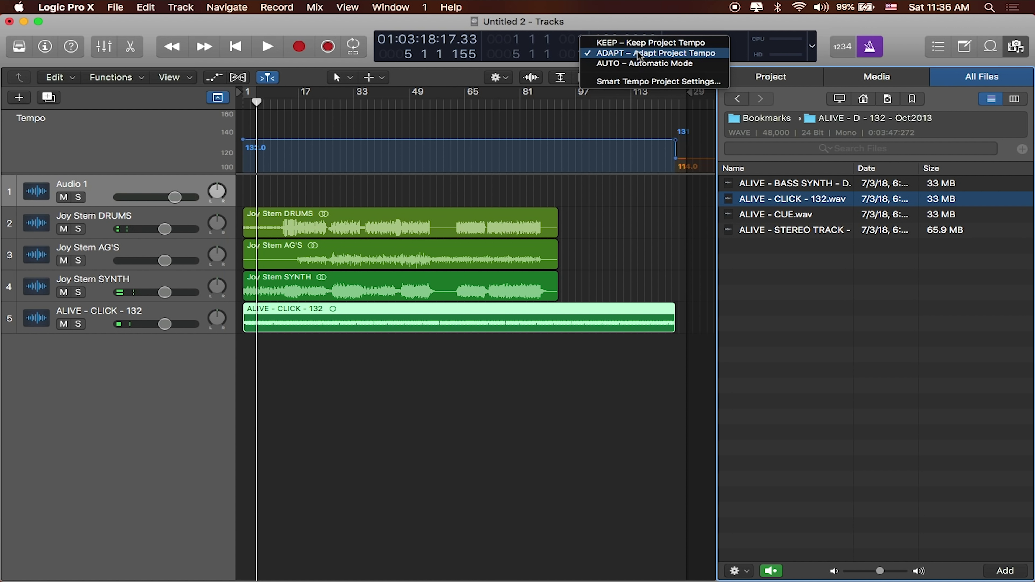
click(648, 65)
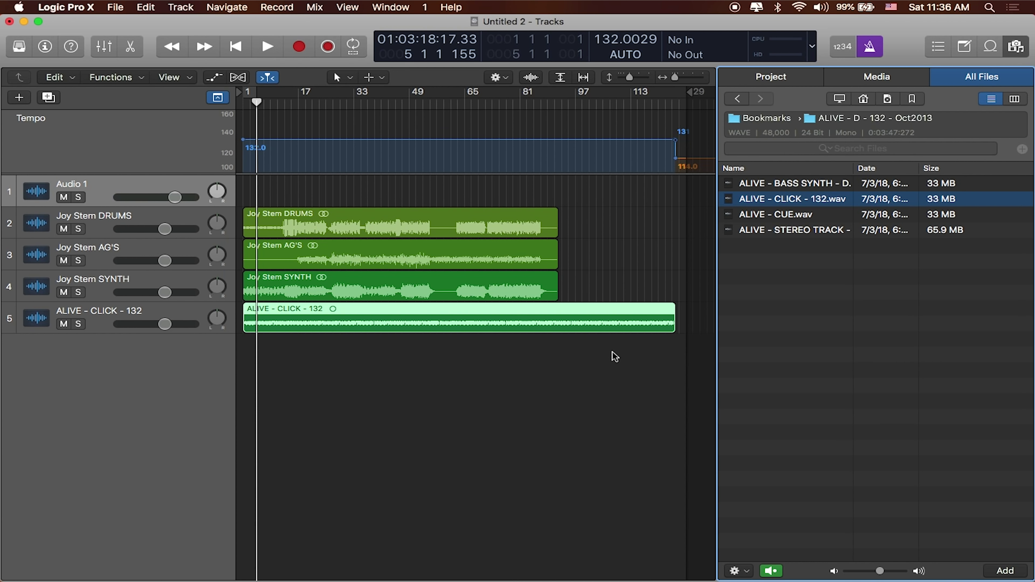
drag(613, 353, 247, 220)
key(Delete)
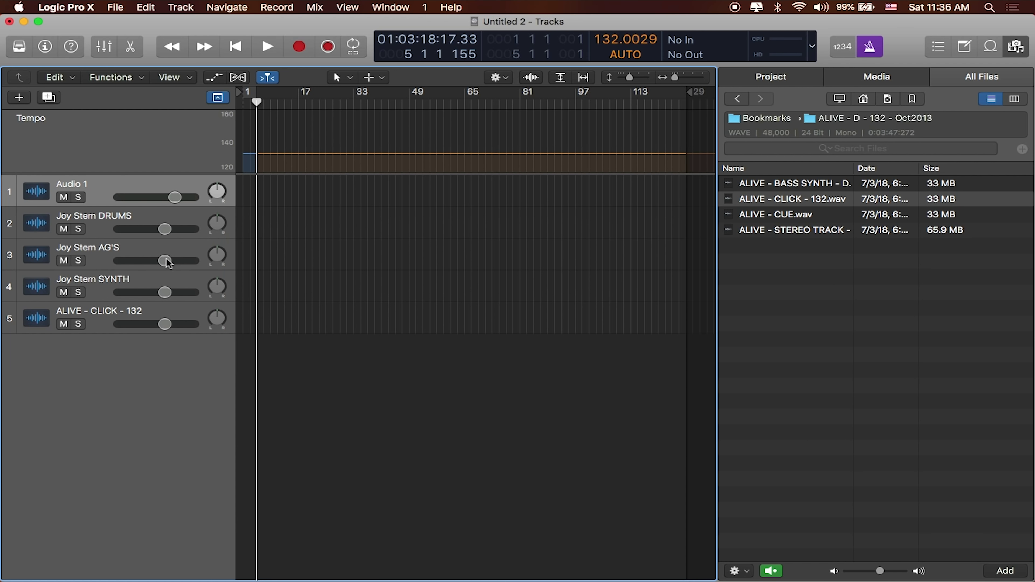
Delete the empty click, stem and Joy Stem DRUMS tracks, leaving only Audio 1.
click(116, 303)
key(super+BackSpace)
key(super+BackSpace)
key(super+BackSpace)
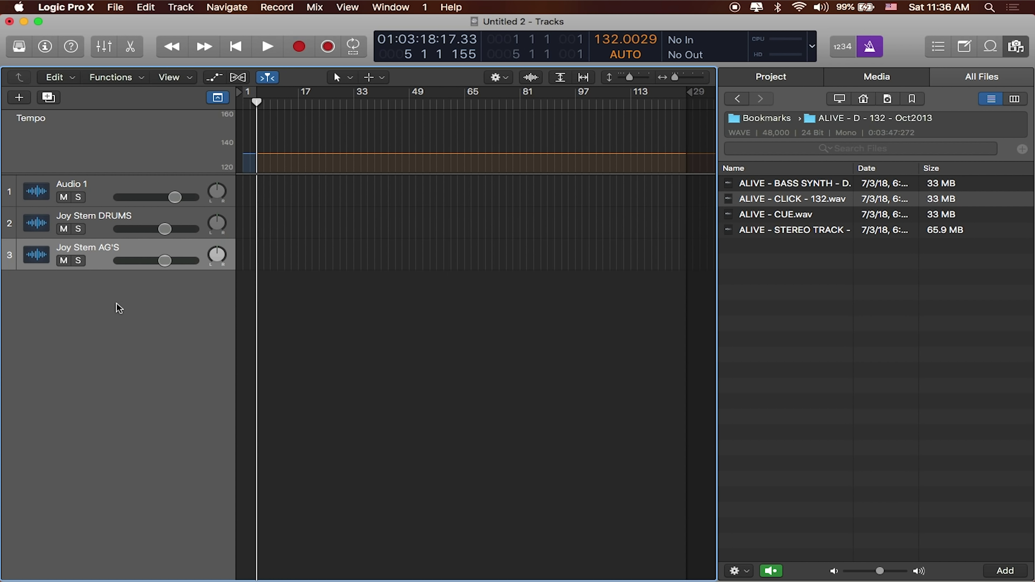
key(Return)
key(super+BackSpace)
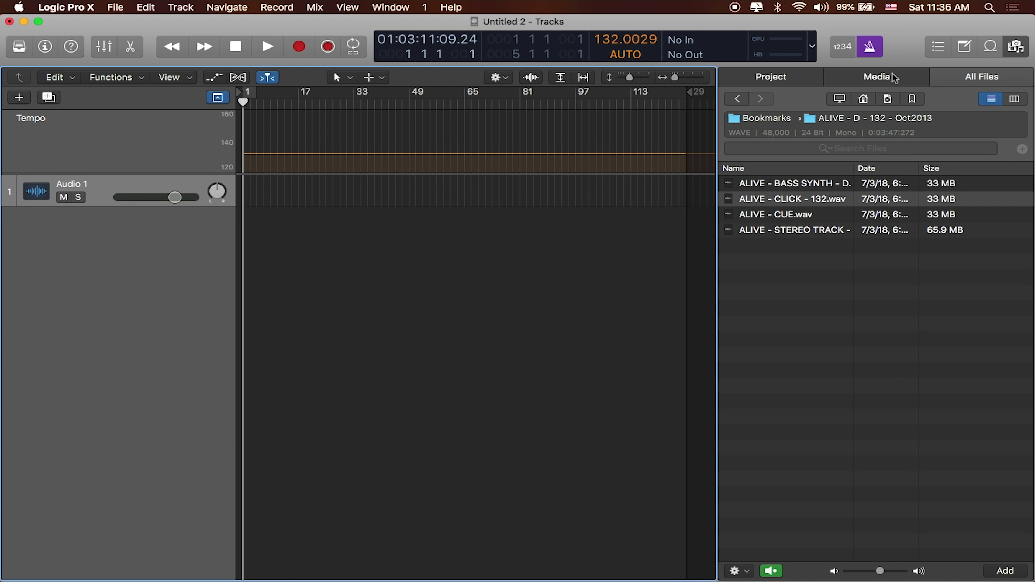
Add Joy Stem DRUMS.wav from Bookmarks > JOY STEMS > Stems Joy Of The Lord as a track.
click(911, 100)
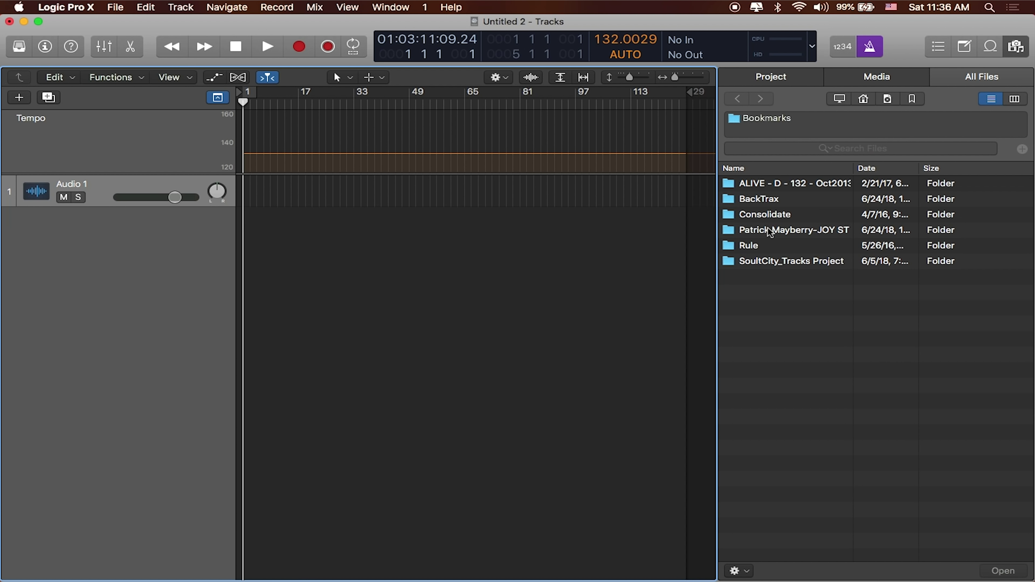
double_click(757, 229)
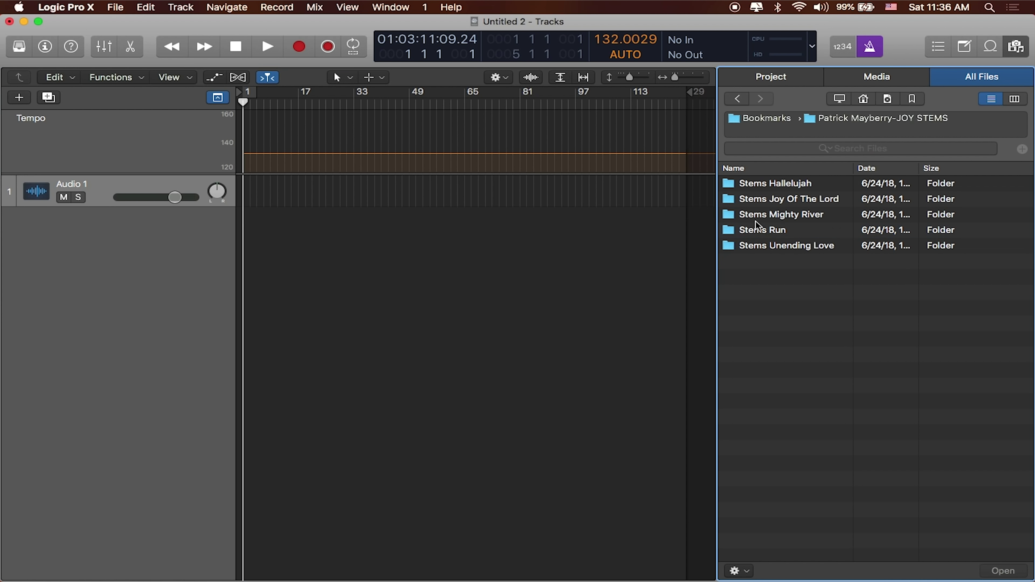
double_click(785, 200)
drag(790, 215, 244, 234)
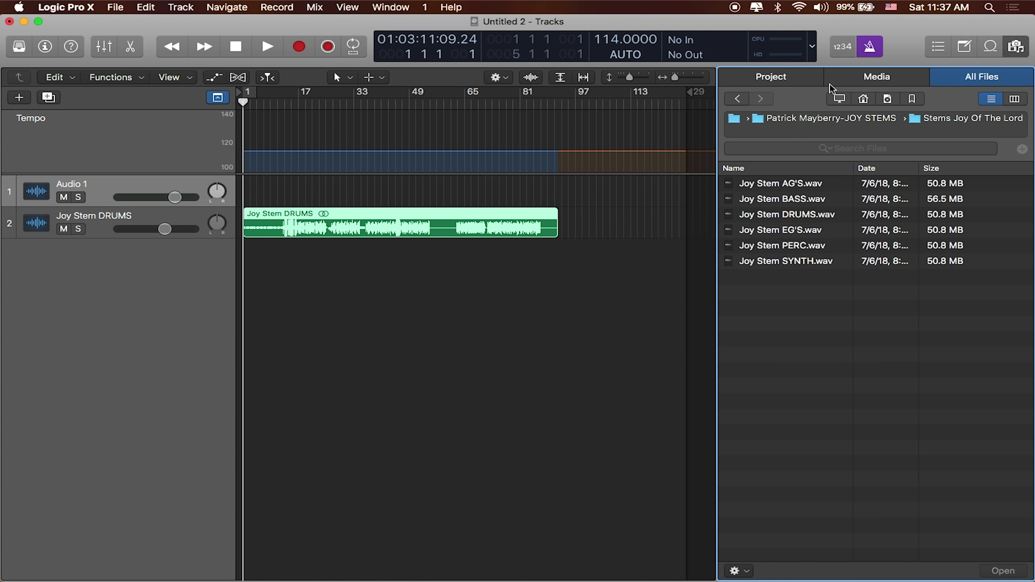
Add ALIVE - CLICK - 132.wav from the ALIVE - D - 132 - Oct2013 bookmark as a new track at bar 1.
click(912, 100)
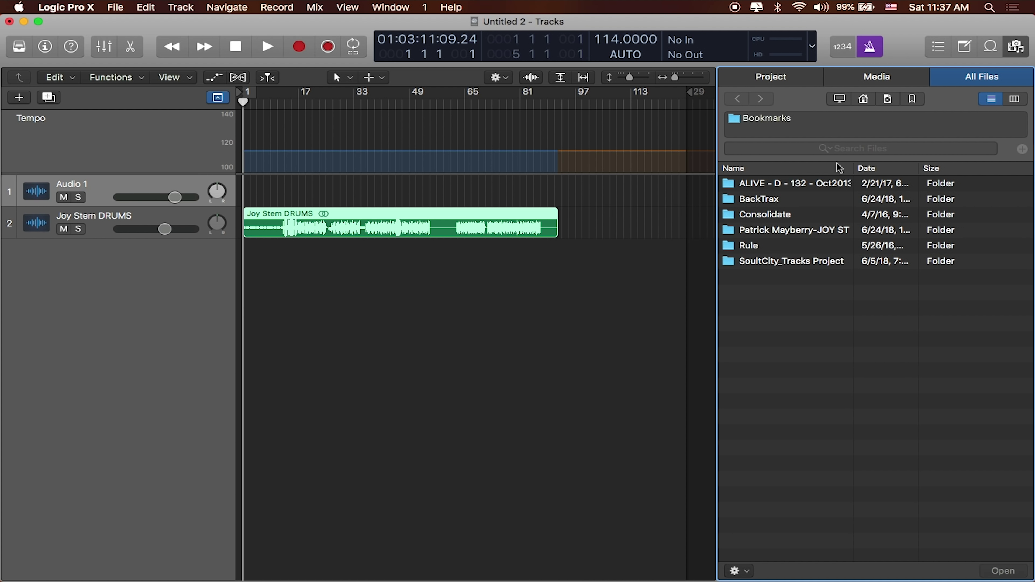
double_click(791, 185)
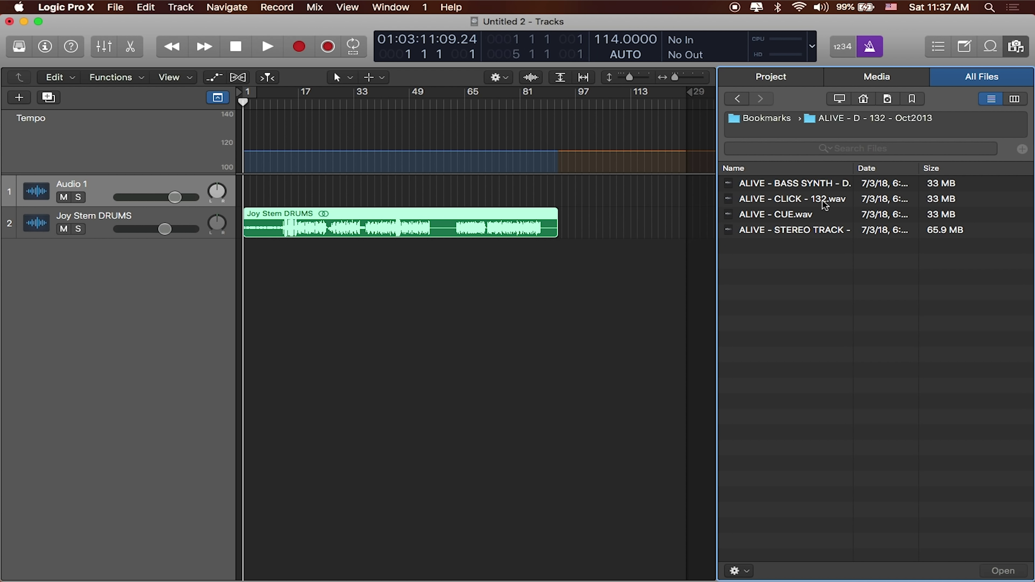
drag(826, 199, 240, 259)
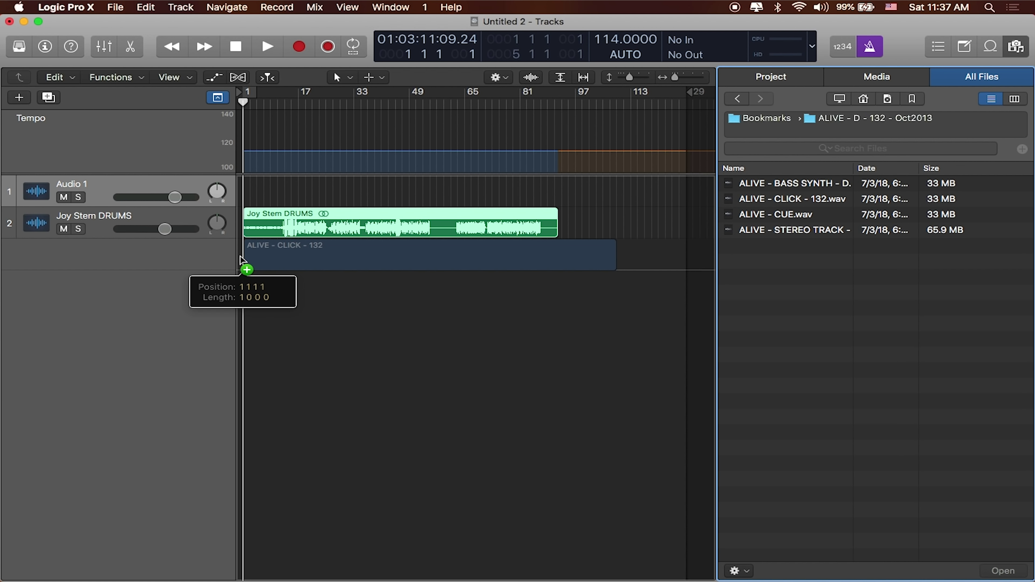
drag(240, 259, 242, 261)
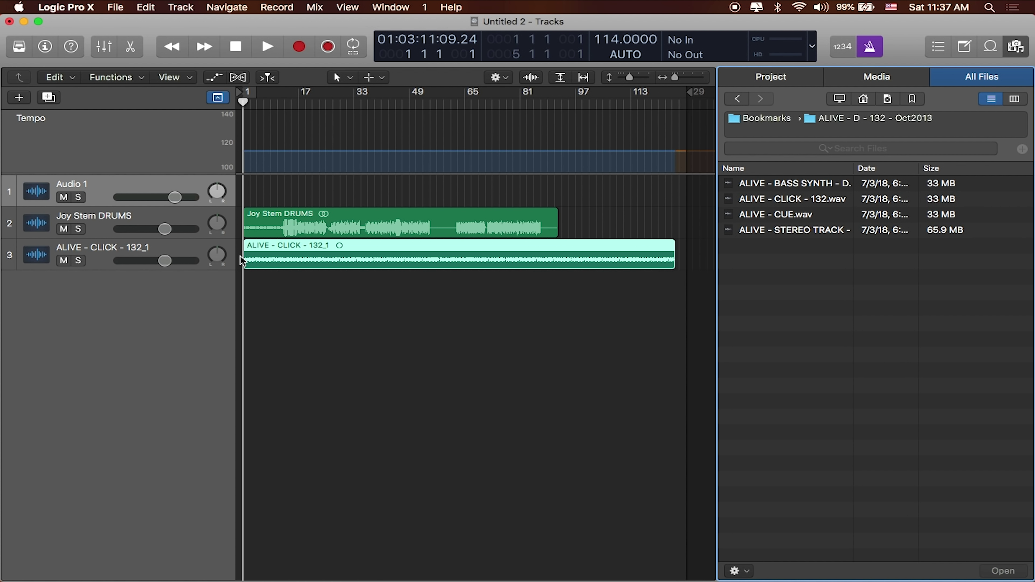
Turn on Flex view, play the drums and click together at 114 BPM, then return to bar 1.
key(super+f)
key(space)
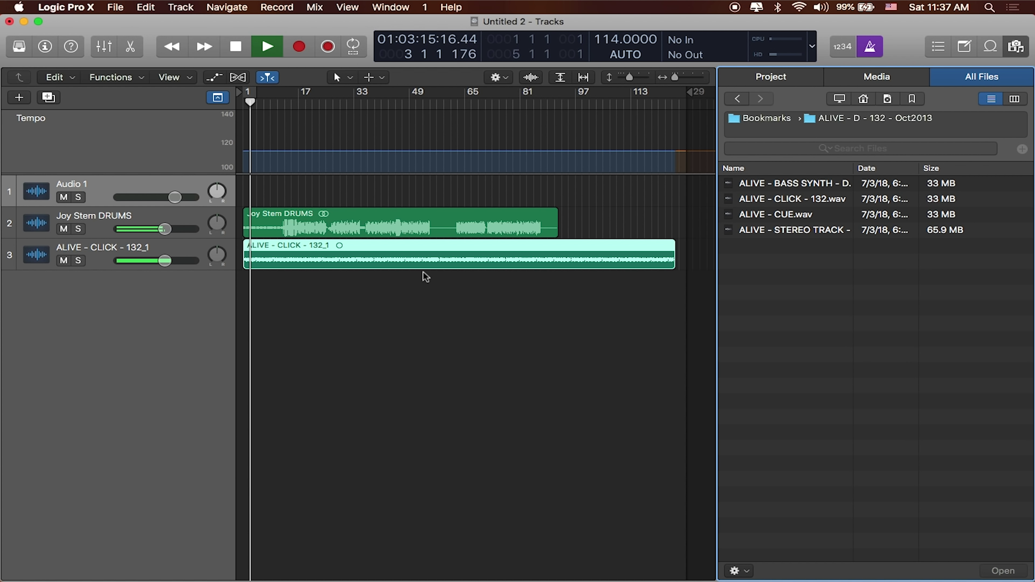
key(space)
key(Return)
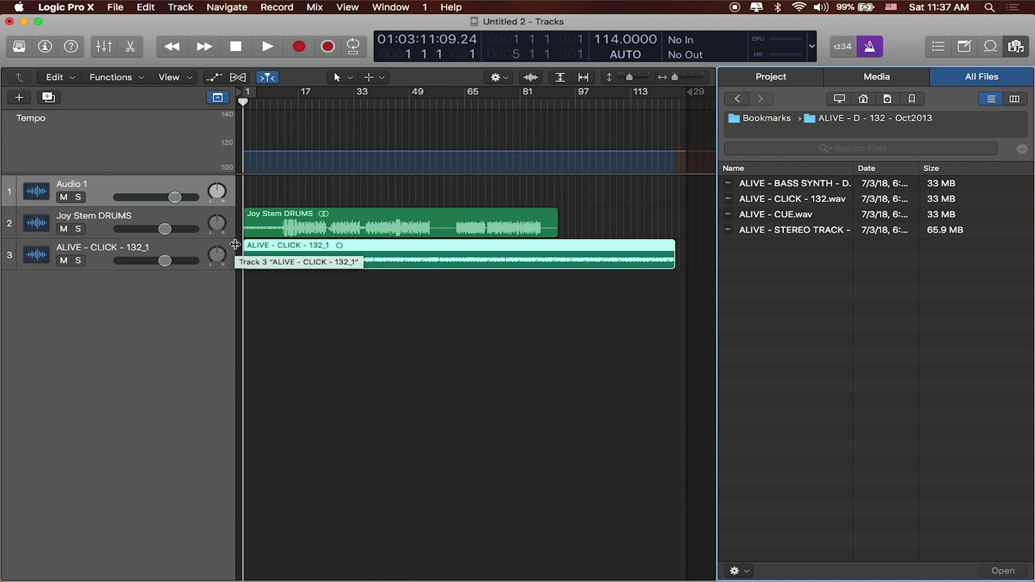
Open the Smart Tempo mode popup from the AUTO field in the LCD.
click(625, 54)
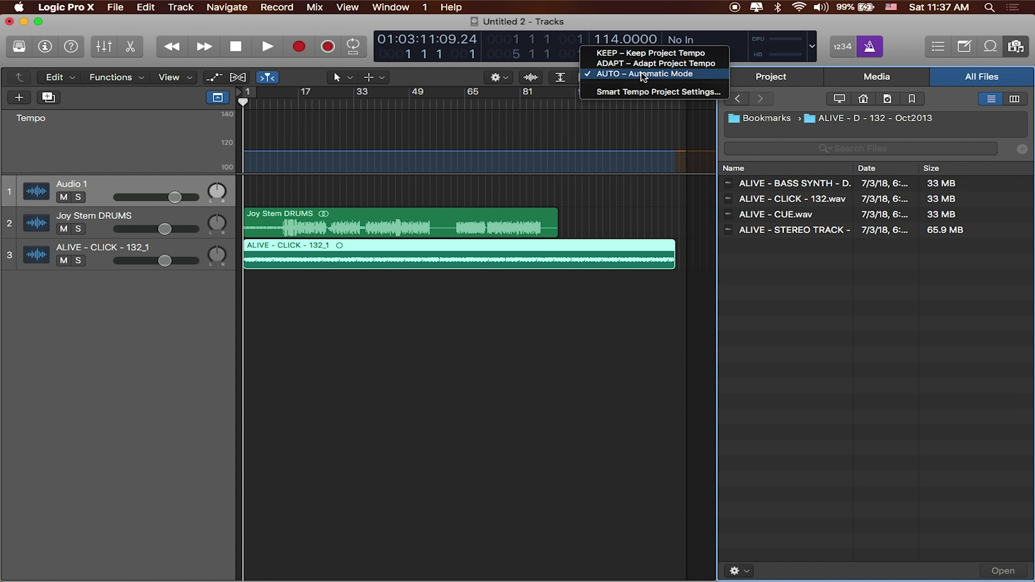